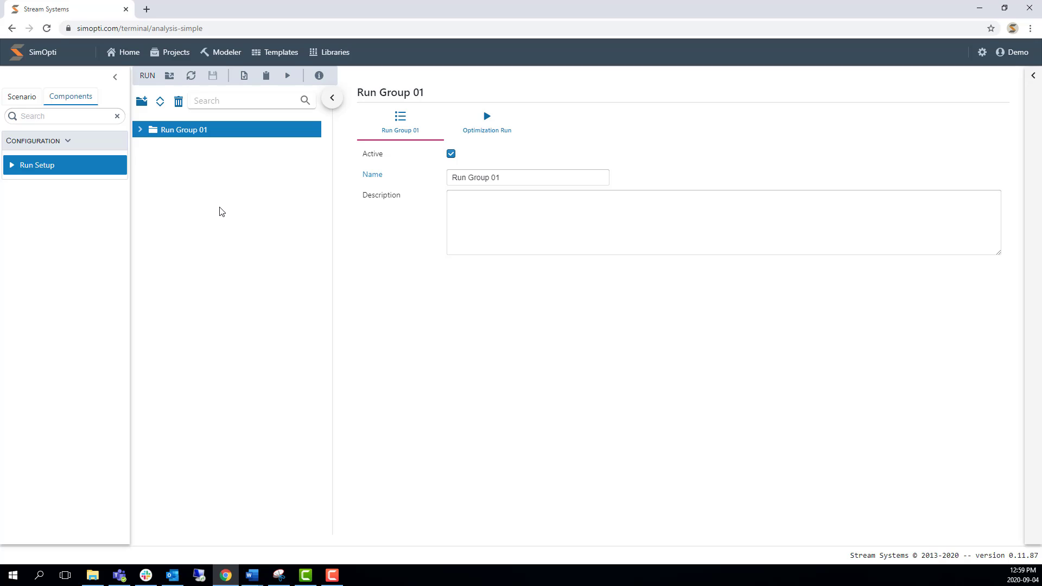
In the SC1 Training Scenario 01 financial elements, add a cost element named Toll.
click(34, 100)
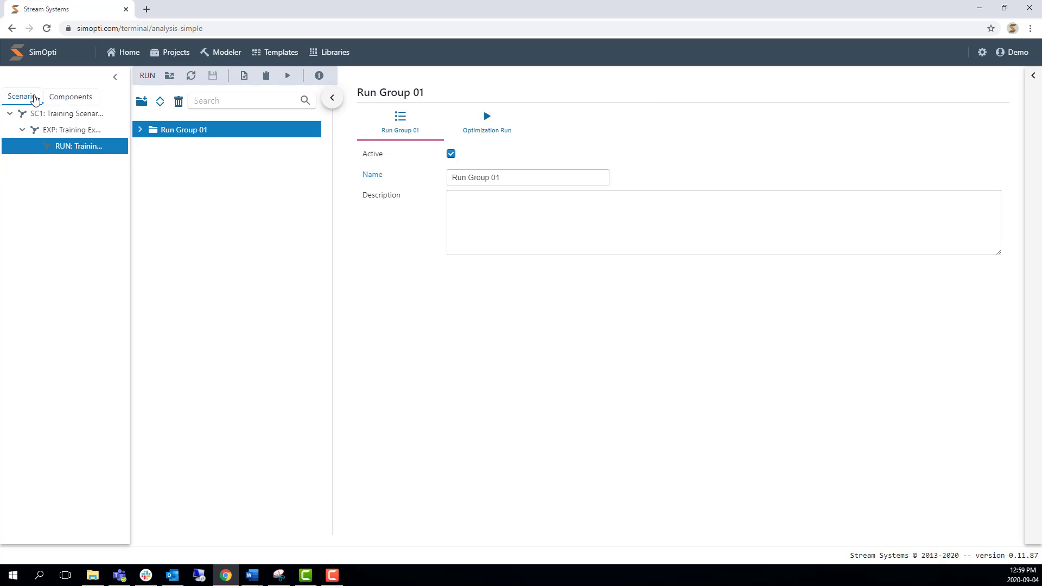
click(69, 116)
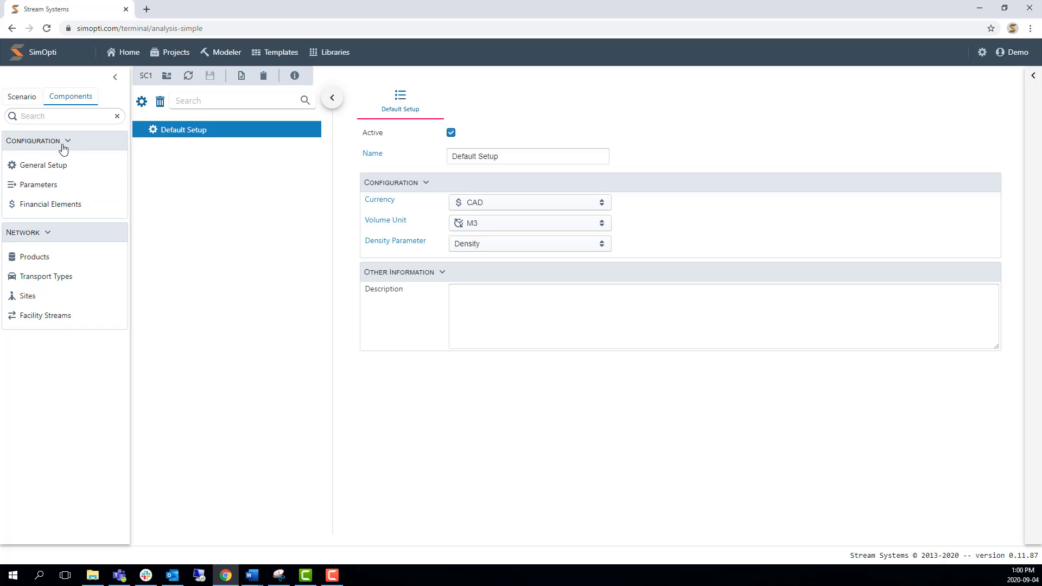
click(64, 207)
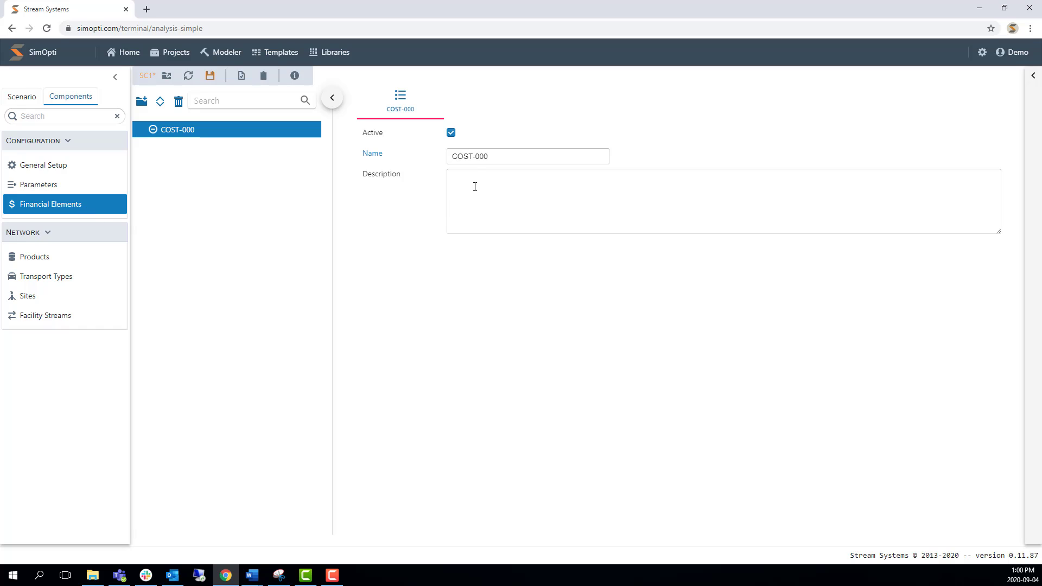
triple_click(481, 158)
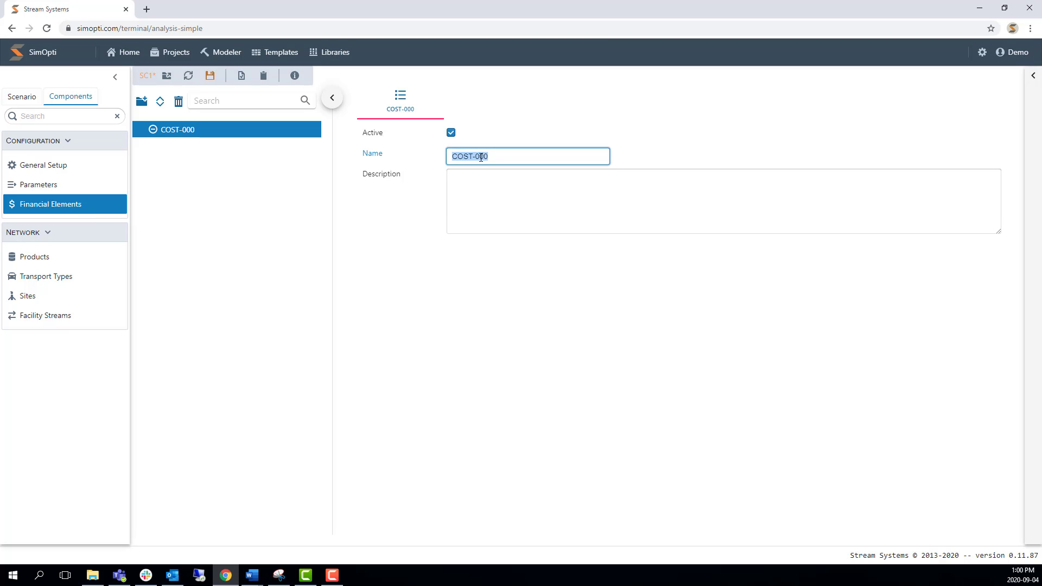
text(Toll)
click(419, 197)
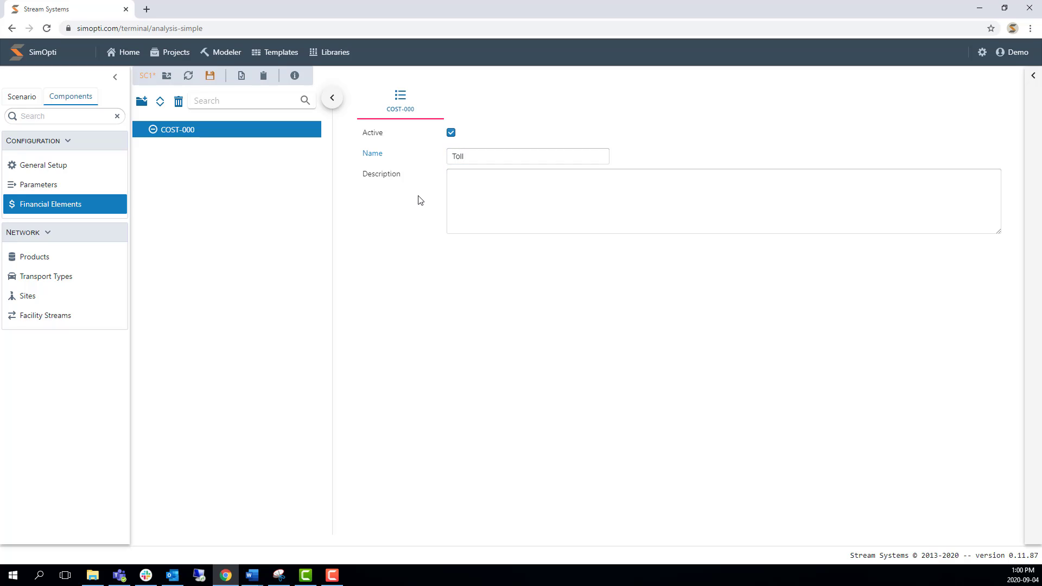
Add a second financial element named WADF and save the scenario.
click(142, 104)
click(178, 120)
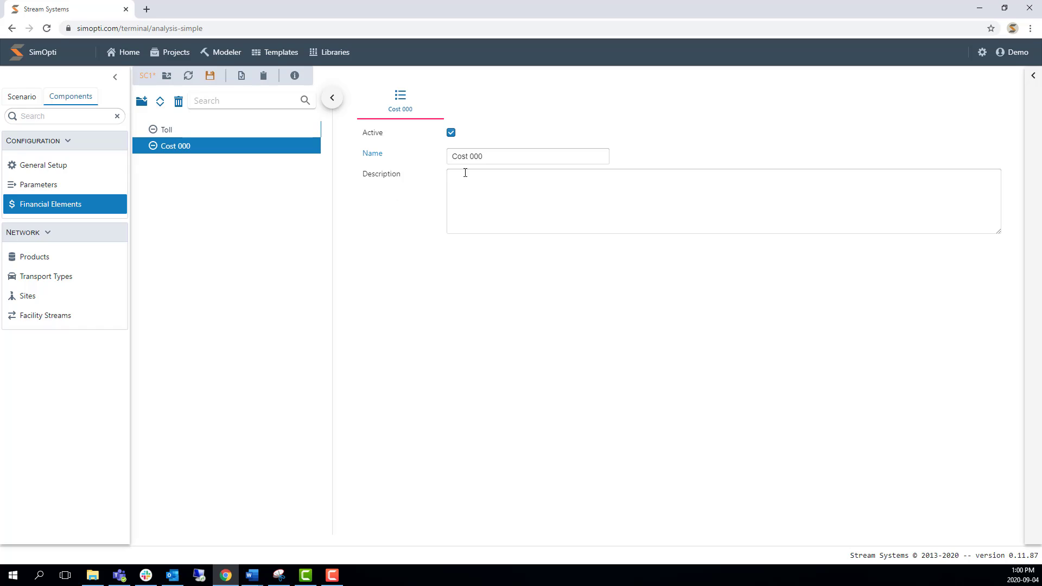
text(WADF)
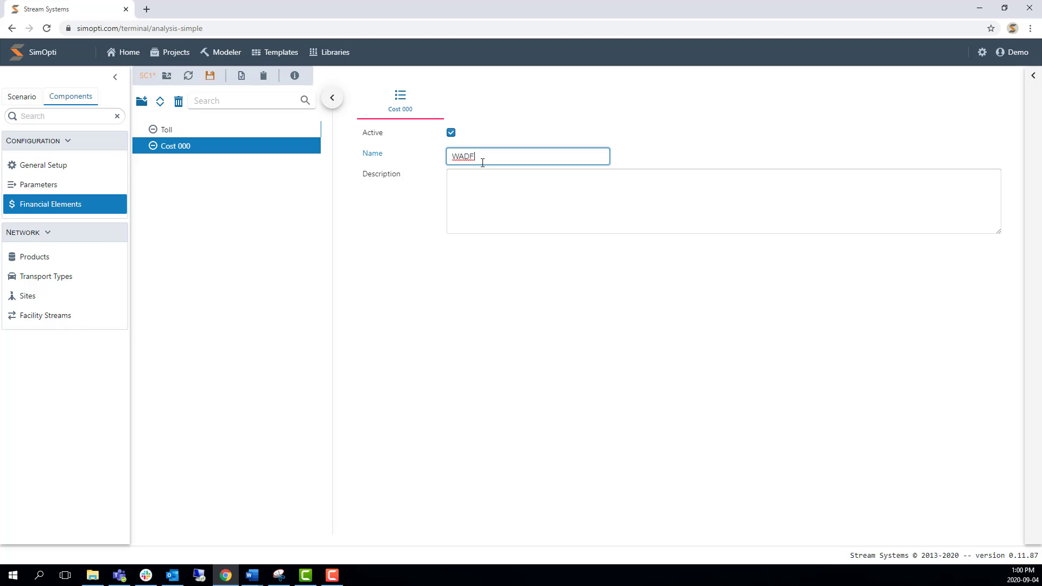
click(466, 346)
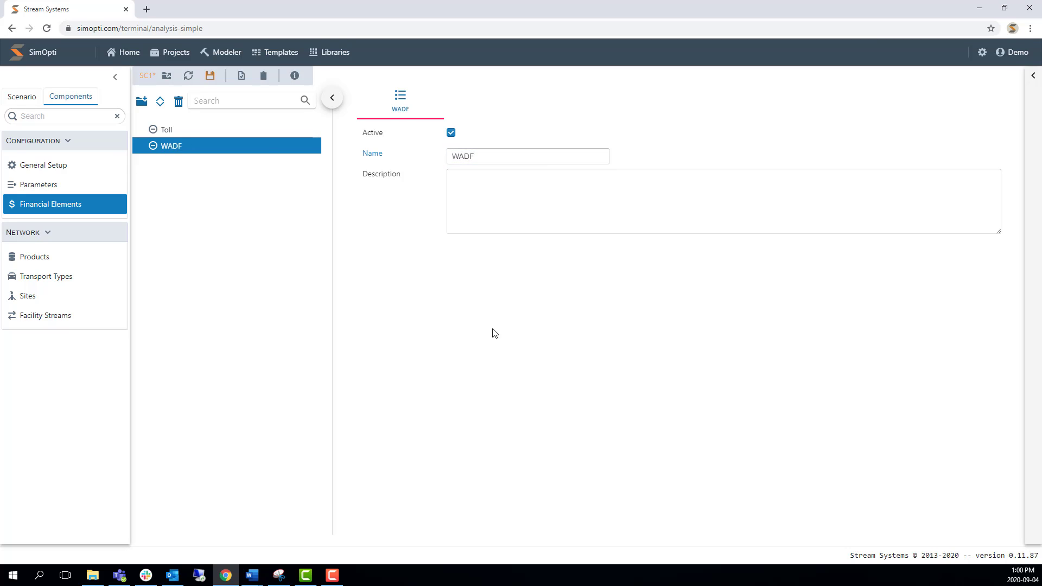
click(209, 78)
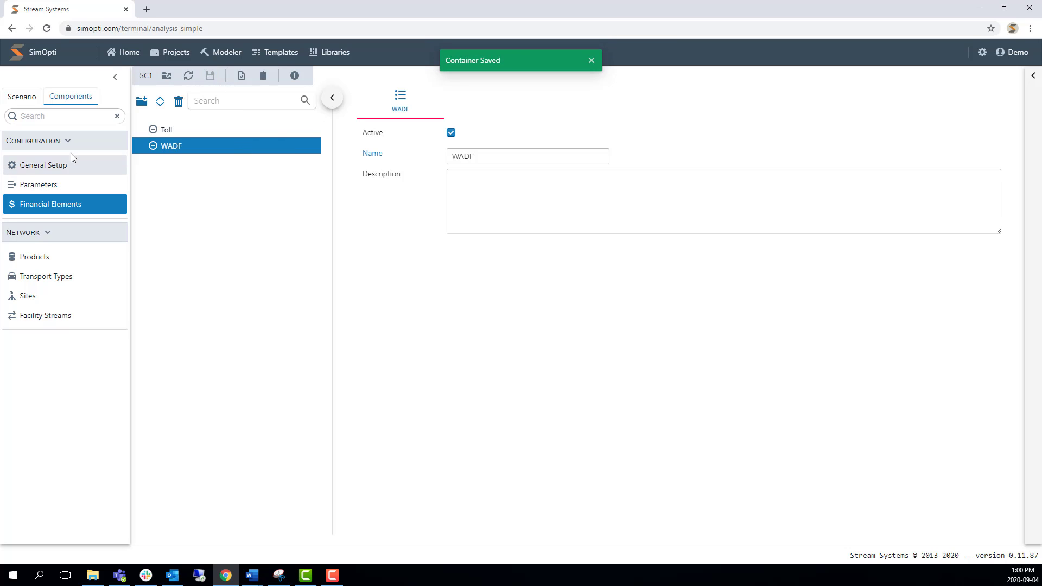
Switch to the EXP training scenario, view its optimization objective and open its cost rules.
click(29, 98)
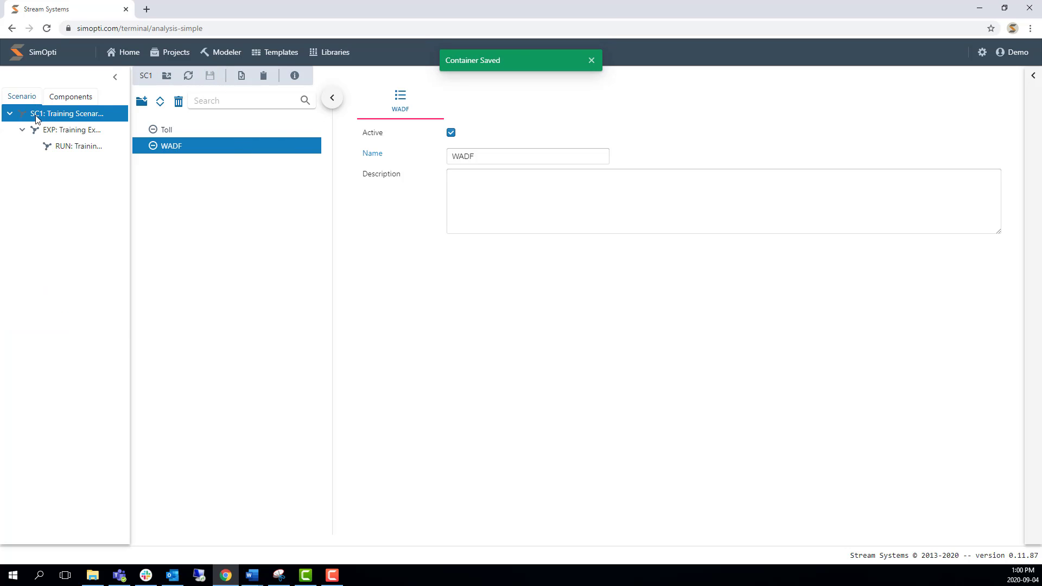
click(71, 135)
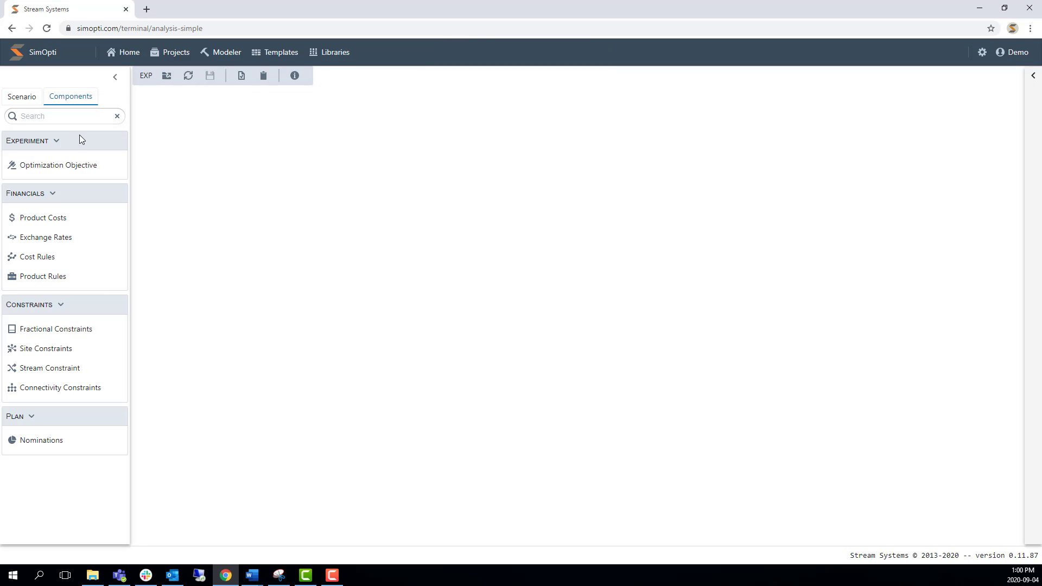
click(54, 165)
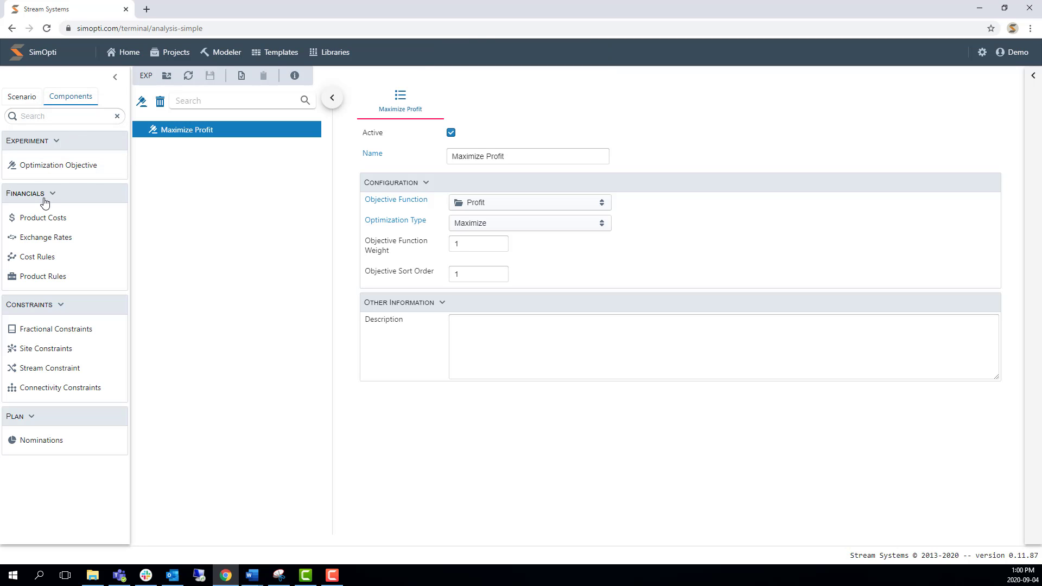
click(56, 262)
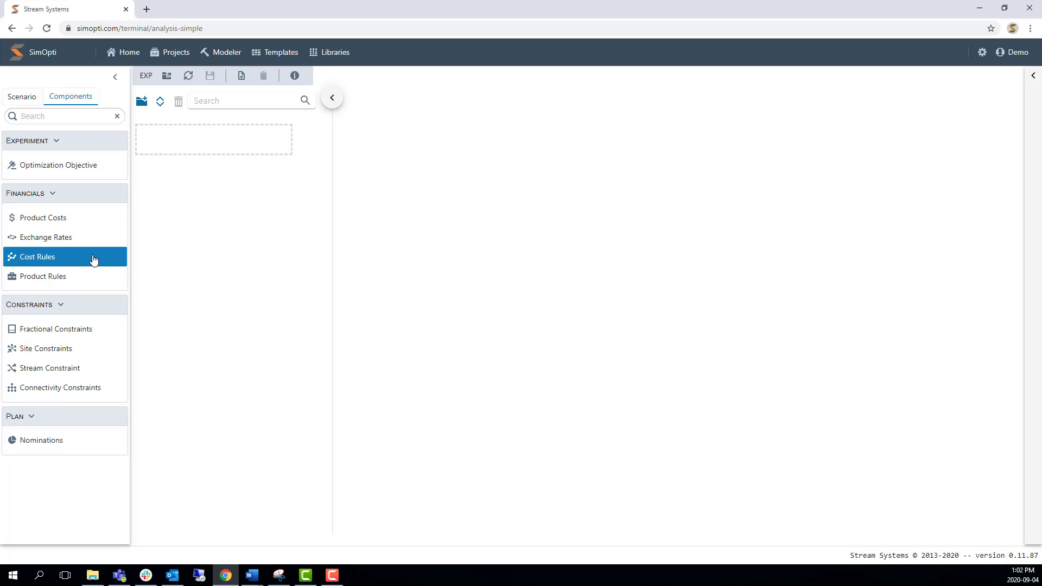
Add a cost rule group and name it Cost Rules Group.
click(142, 104)
click(310, 131)
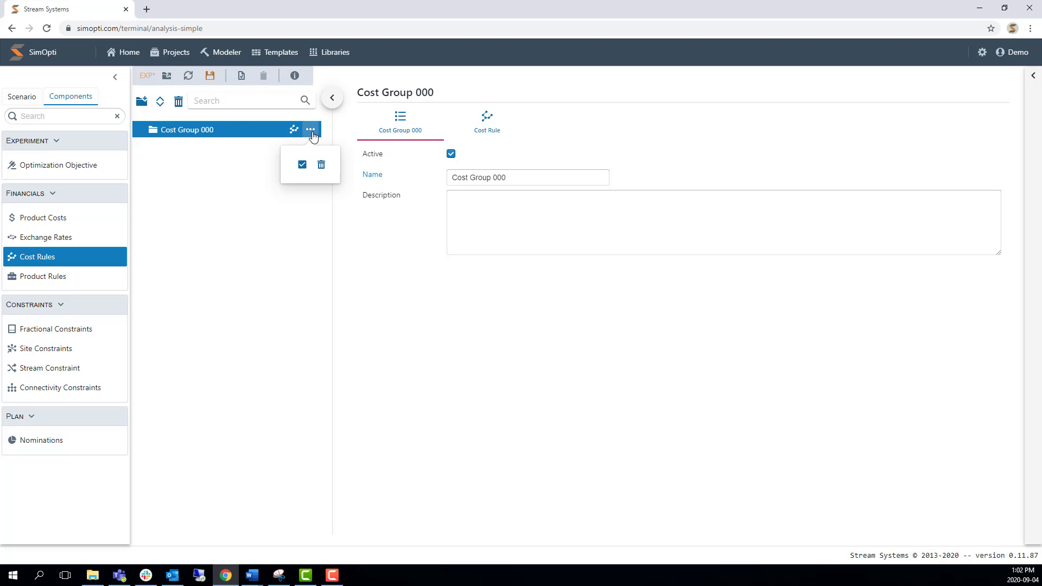
click(522, 179)
click(525, 178)
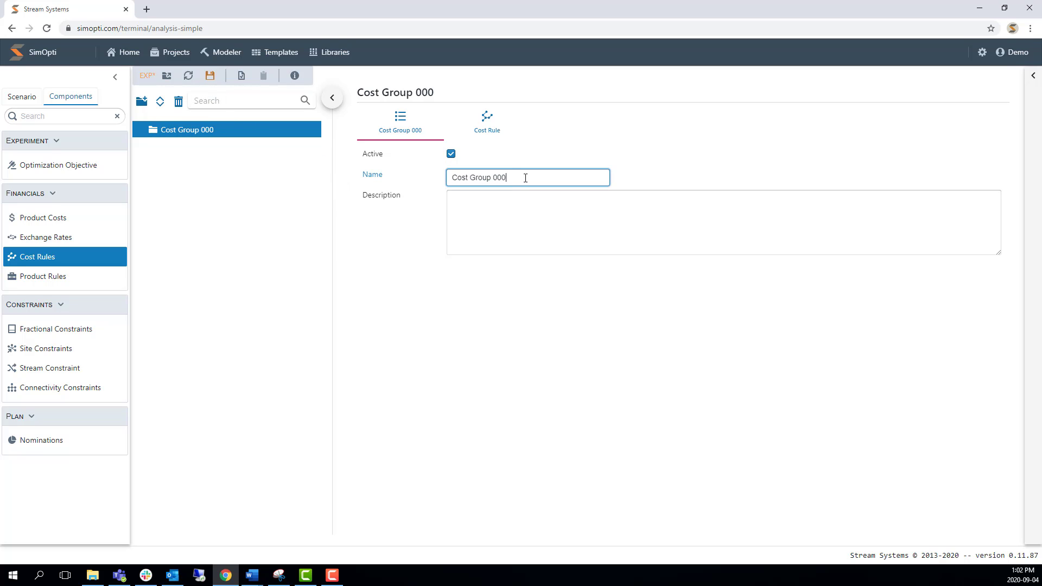
key(BackSpace)
key(BackSpace)
key(BackSpace)
key(BackSpace)
key(BackSpace)
key(BackSpace)
key(BackSpace)
key(BackSpace)
text(Rules Group)
click(487, 223)
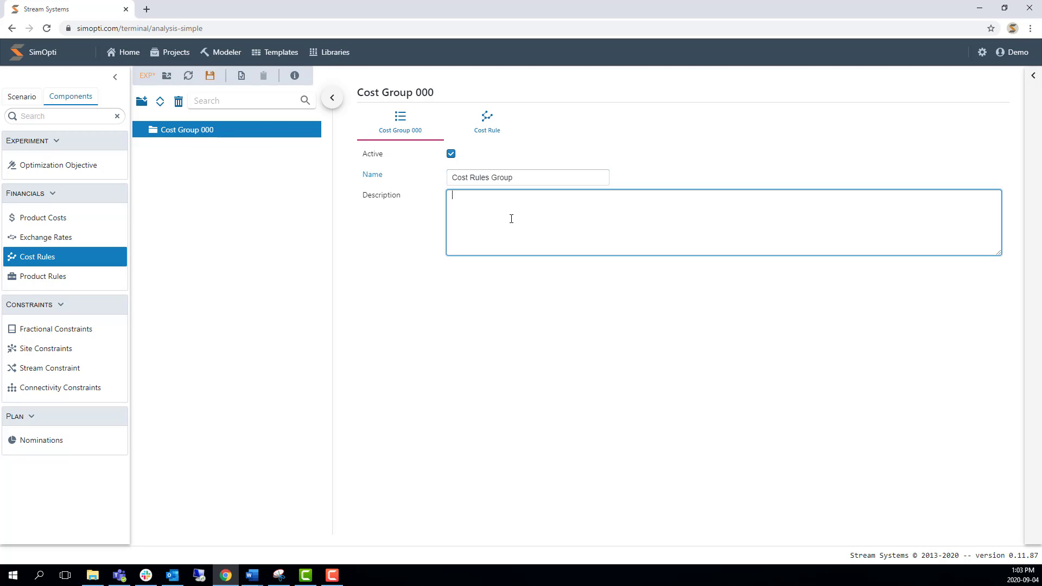
Add a cost rule to Cost Rules Group and name it Inbound Condensate Truck WADF.
click(207, 136)
mouse_move(296, 134)
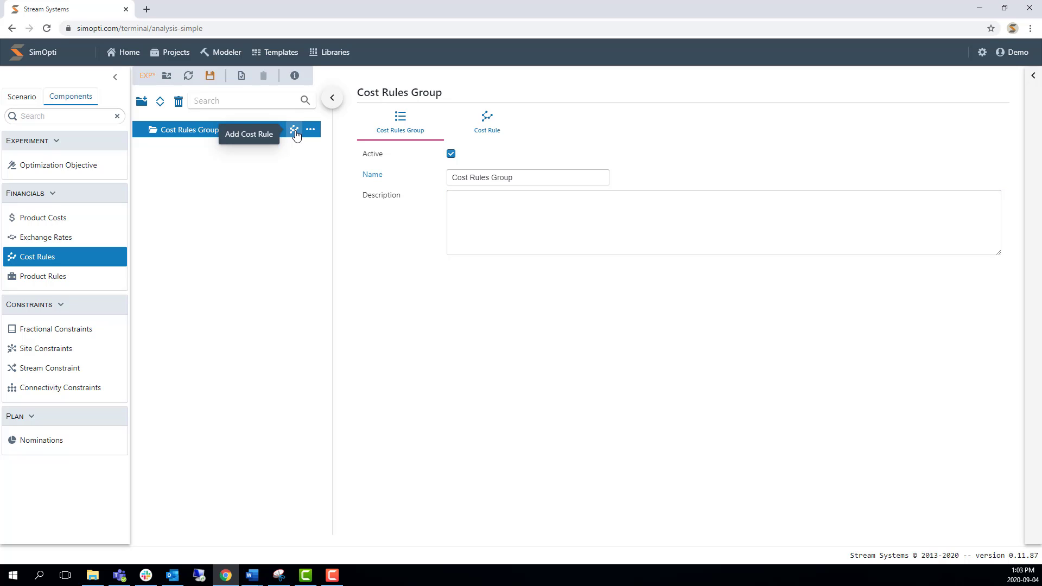
click(294, 131)
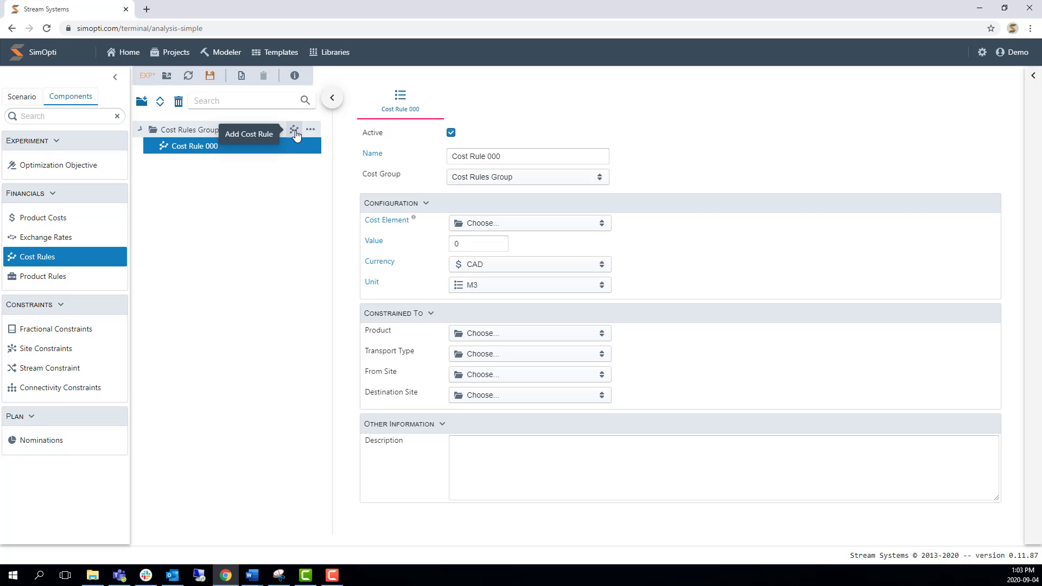
triple_click(494, 157)
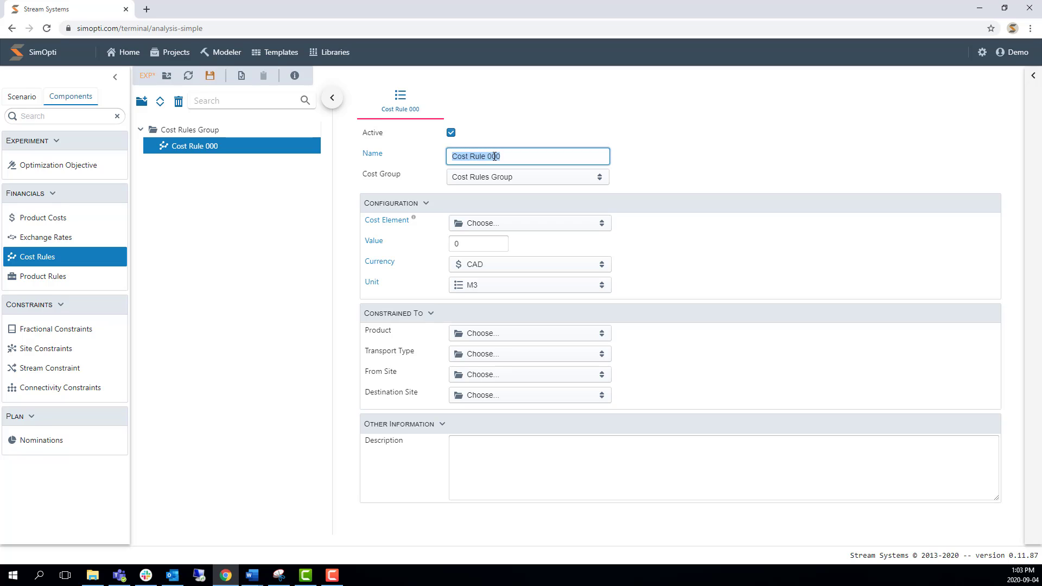
text(Inbound Condensate Truck)
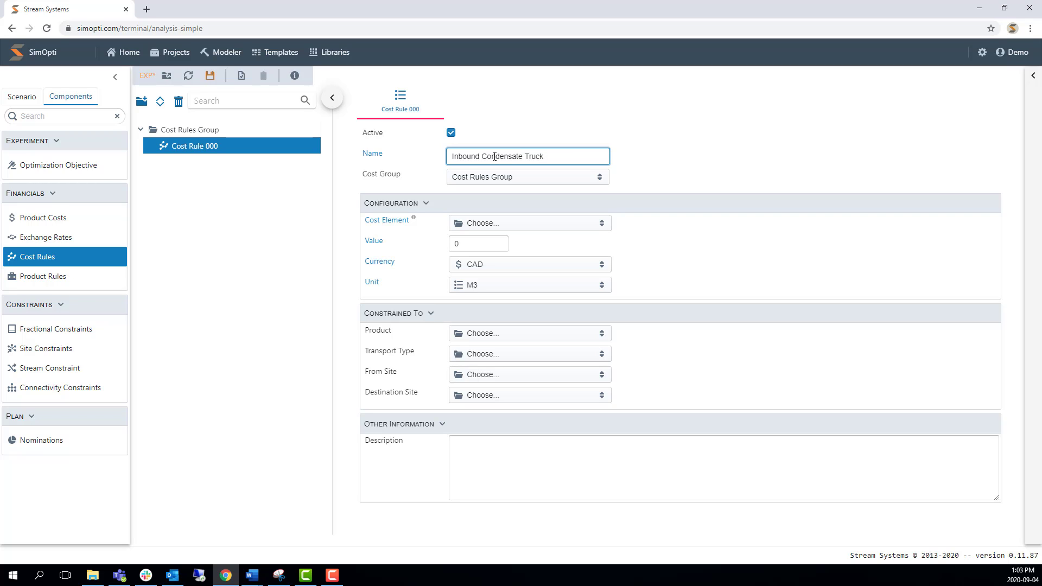
text( WADF)
click(690, 169)
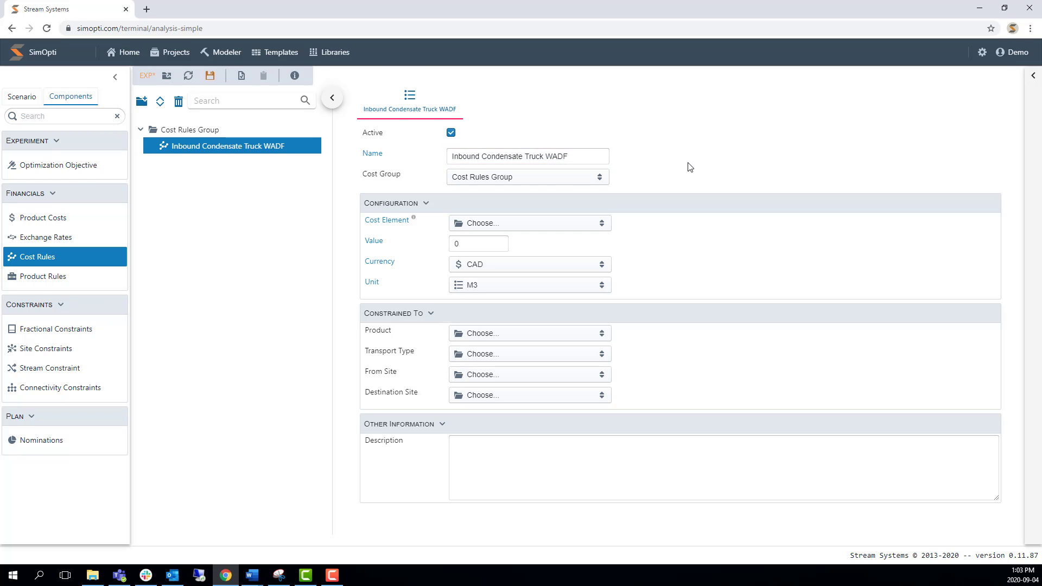
Assign the WADF cost element to the cost rule and set its value to 10.
click(608, 224)
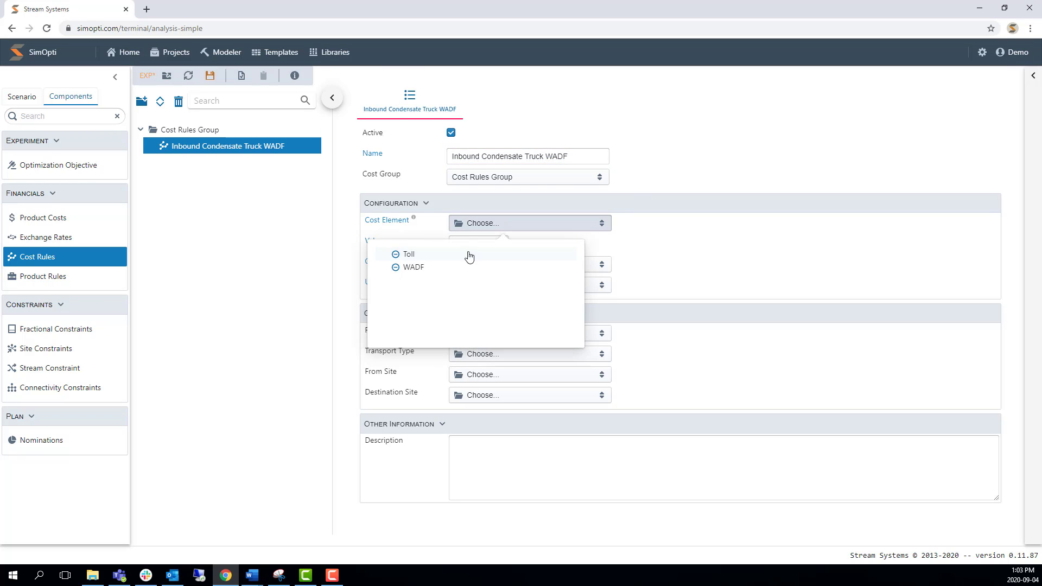
click(419, 269)
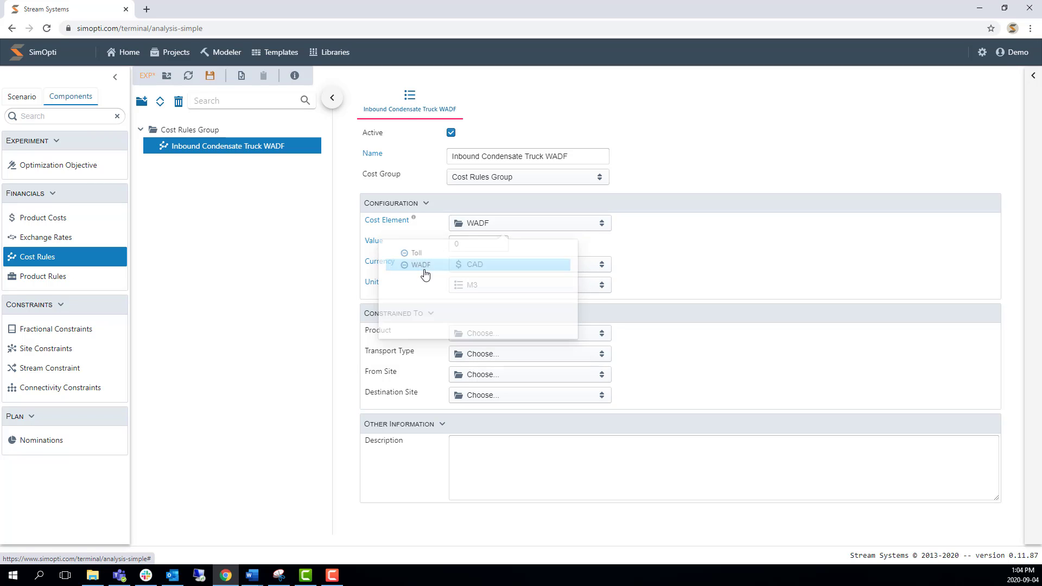
click(479, 245)
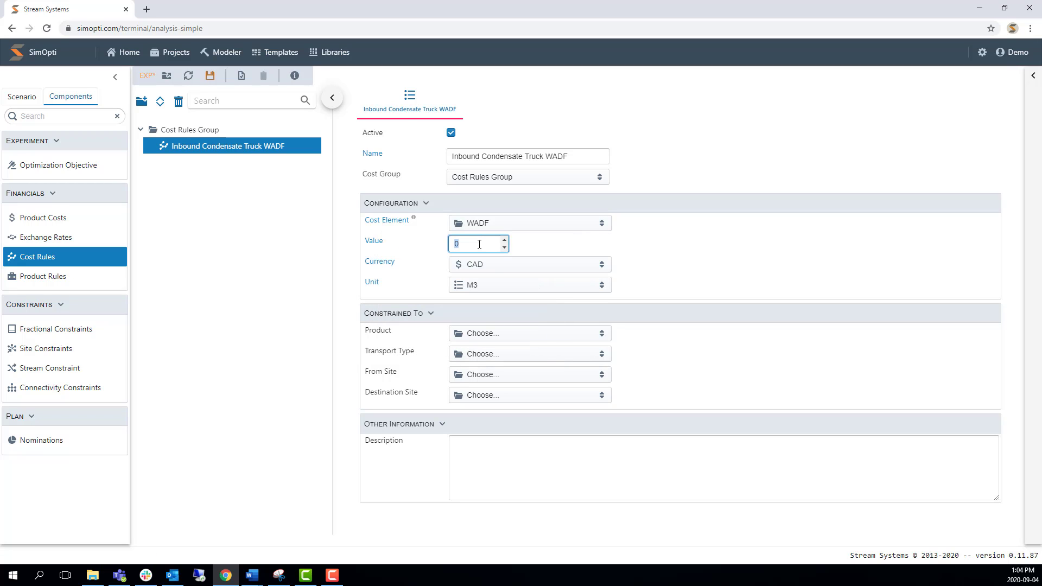
text(10)
click(680, 252)
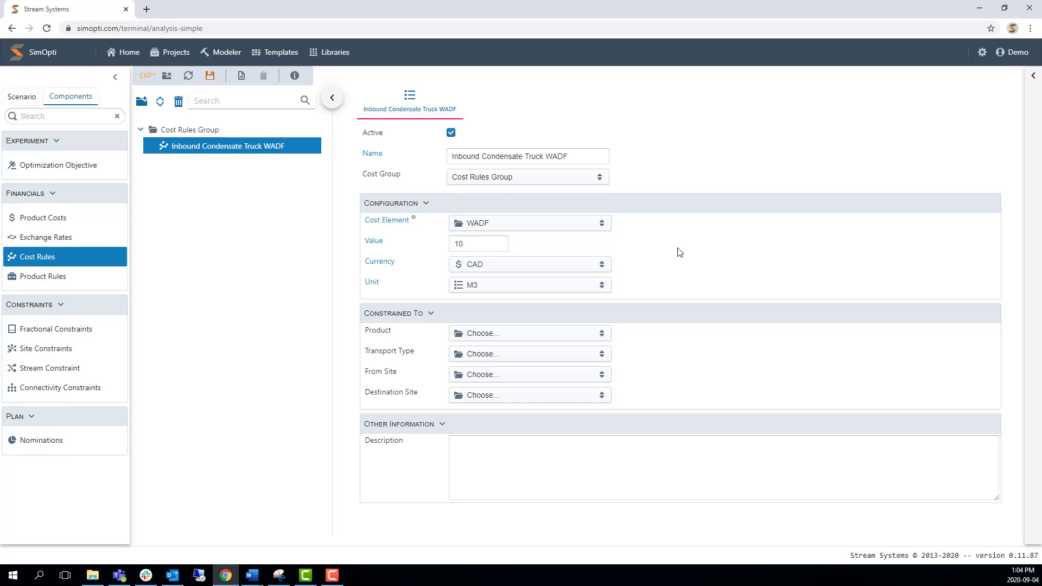
Review the currency and unit options available for the cost rule.
click(504, 269)
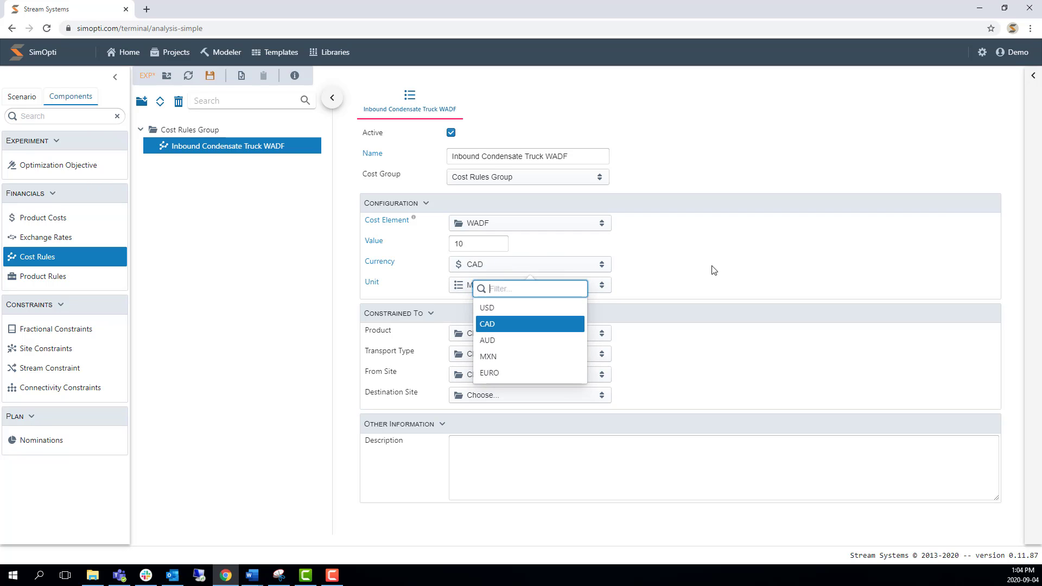
click(719, 271)
click(502, 285)
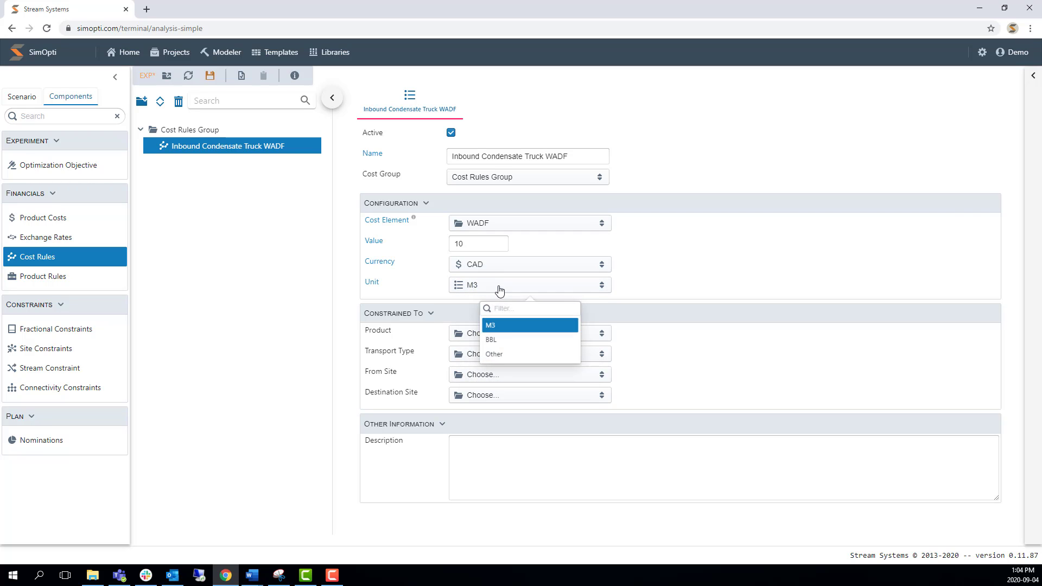
click(661, 265)
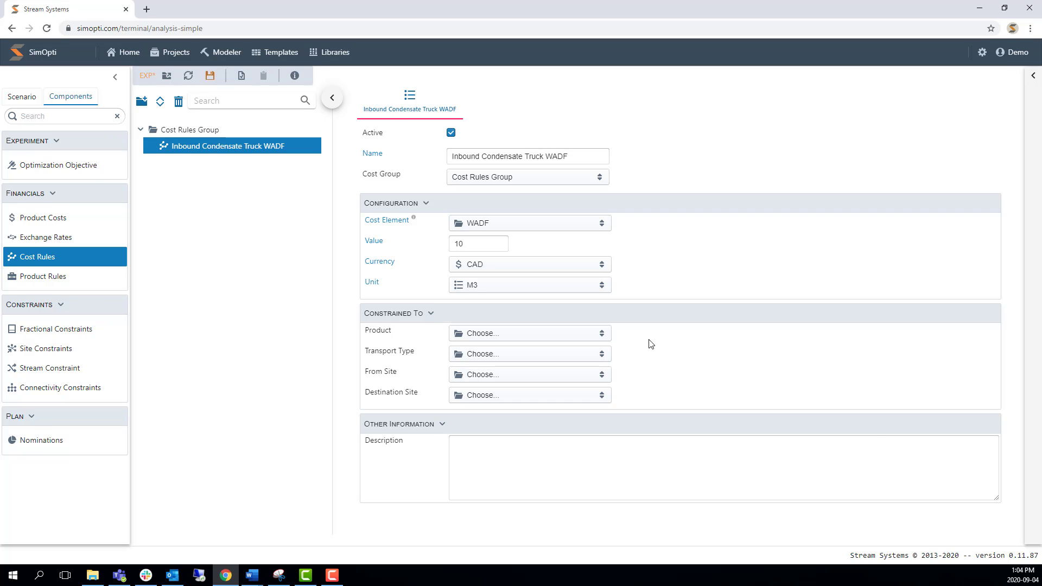
Constrain the cost rule to the Condensate product group, including CRW.
click(597, 335)
click(382, 364)
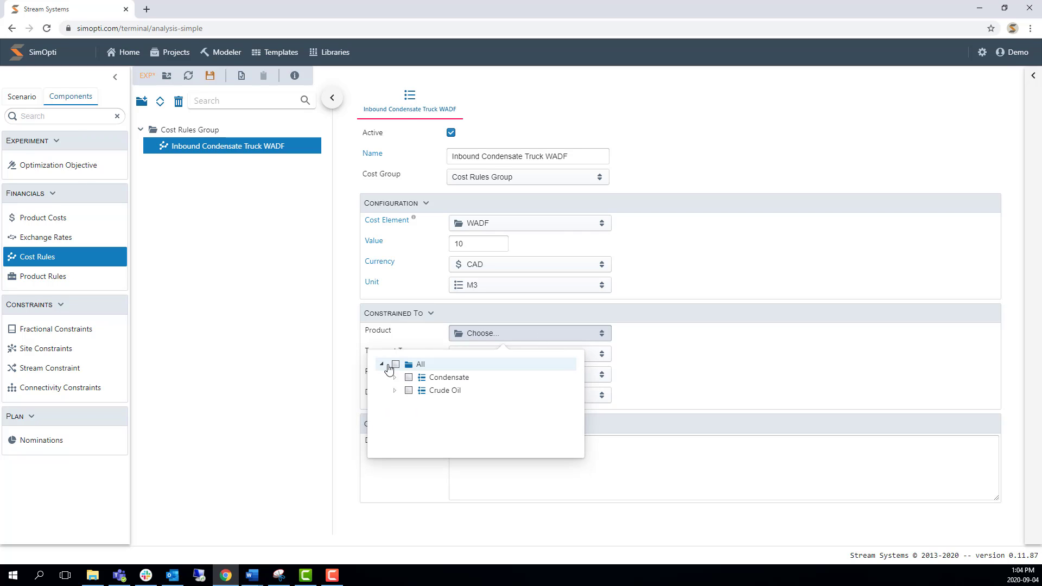
click(395, 377)
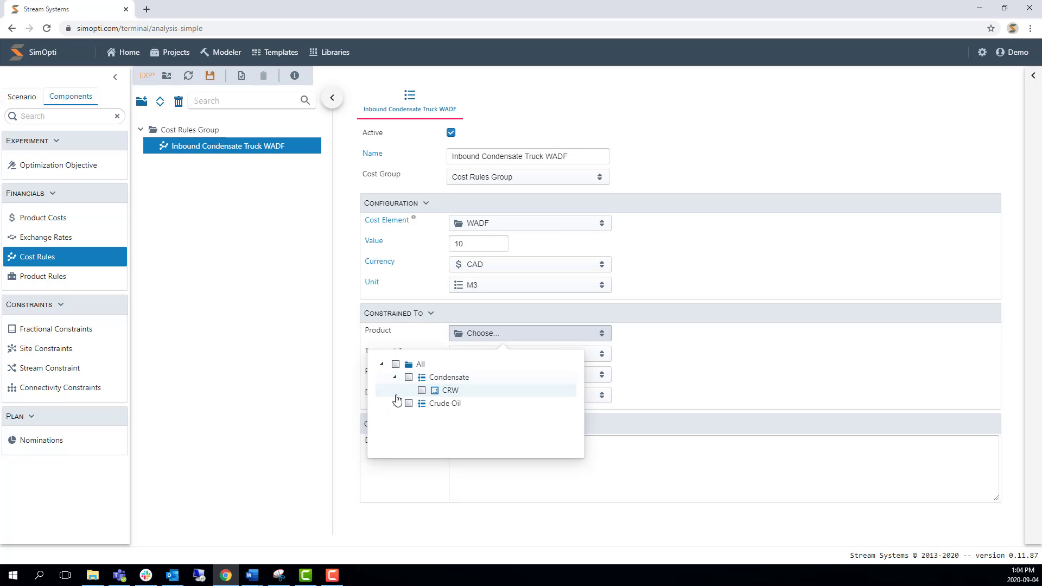
click(408, 377)
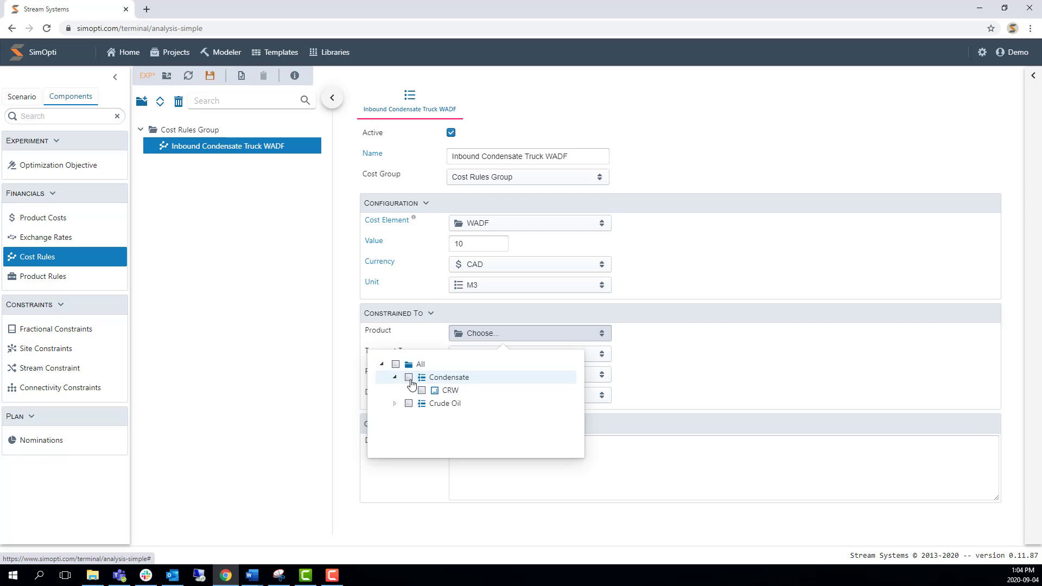
click(700, 350)
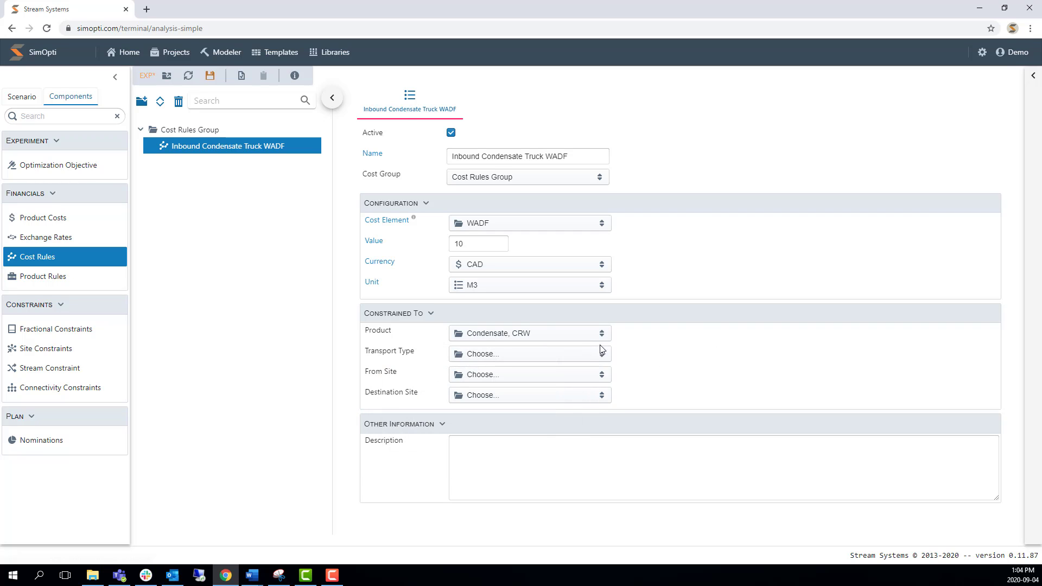
Constrain the cost rule's transport type to Truck.
click(576, 355)
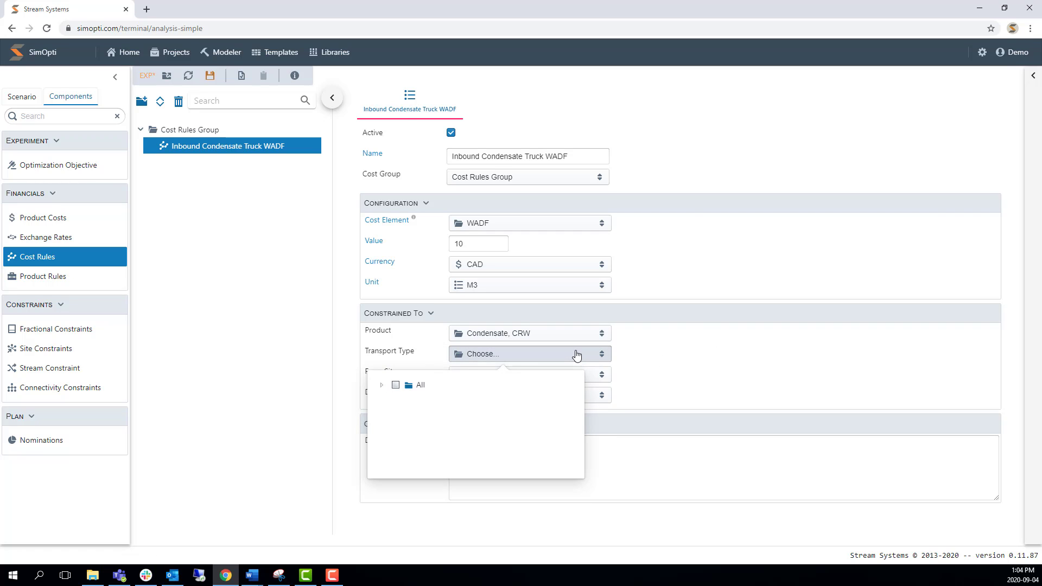
click(381, 385)
click(394, 398)
click(433, 426)
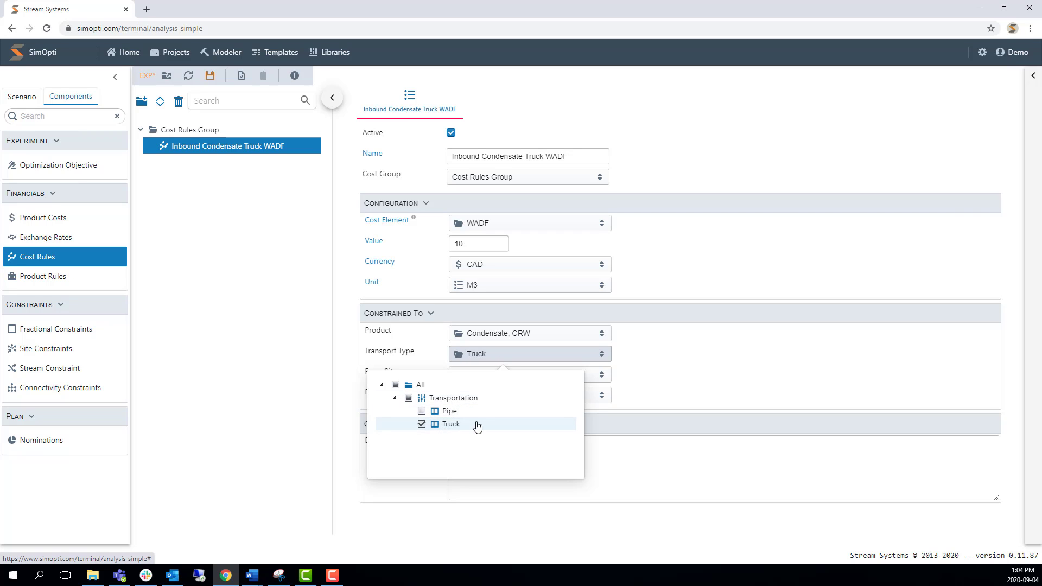
click(648, 386)
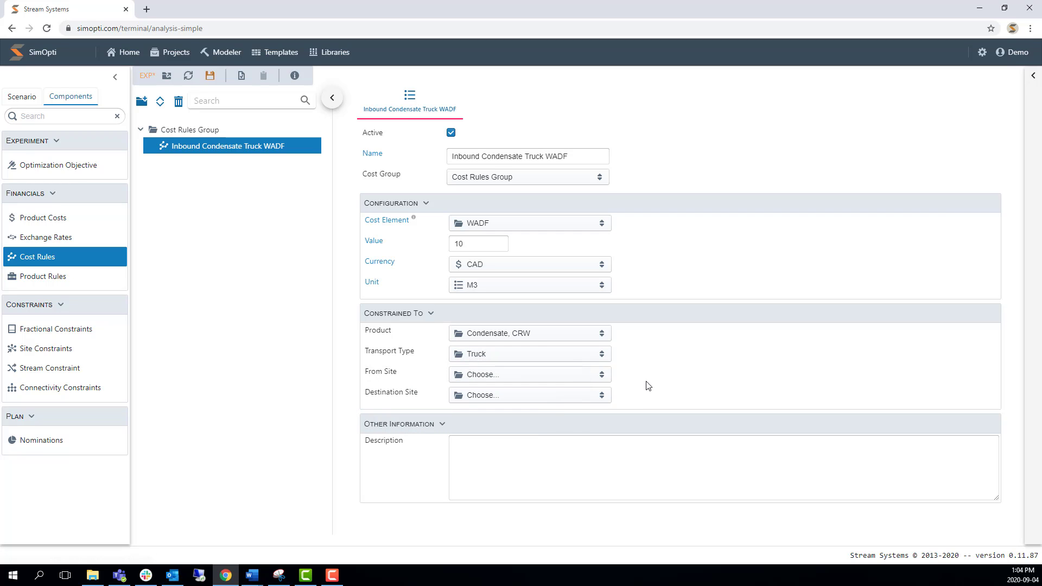
Constrain the Inbound Condensate Truck WADF rule's origin to all sites, covering the Blending, Pipeline and Supply companies.
click(588, 376)
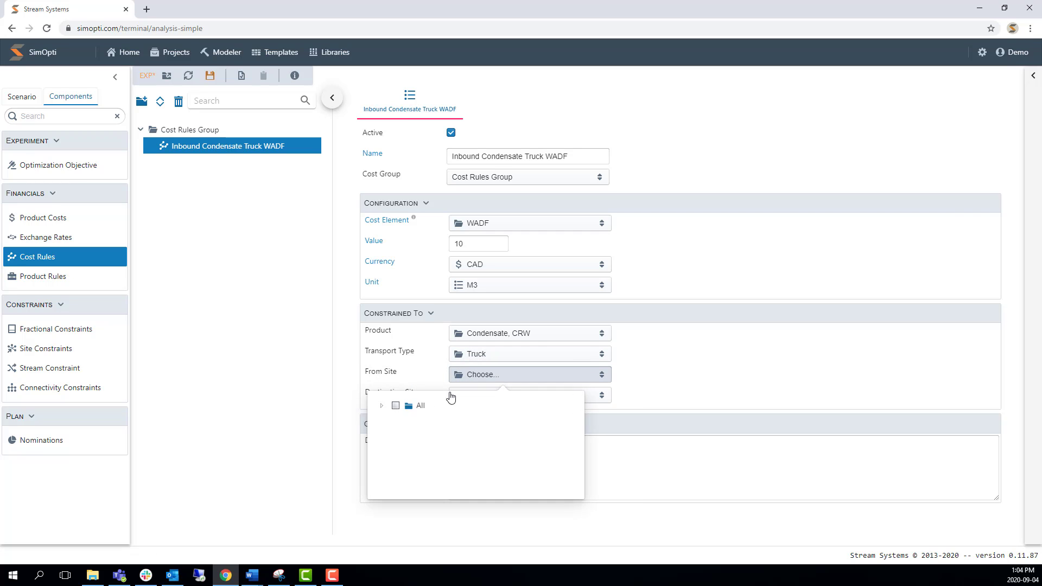
click(381, 405)
click(397, 406)
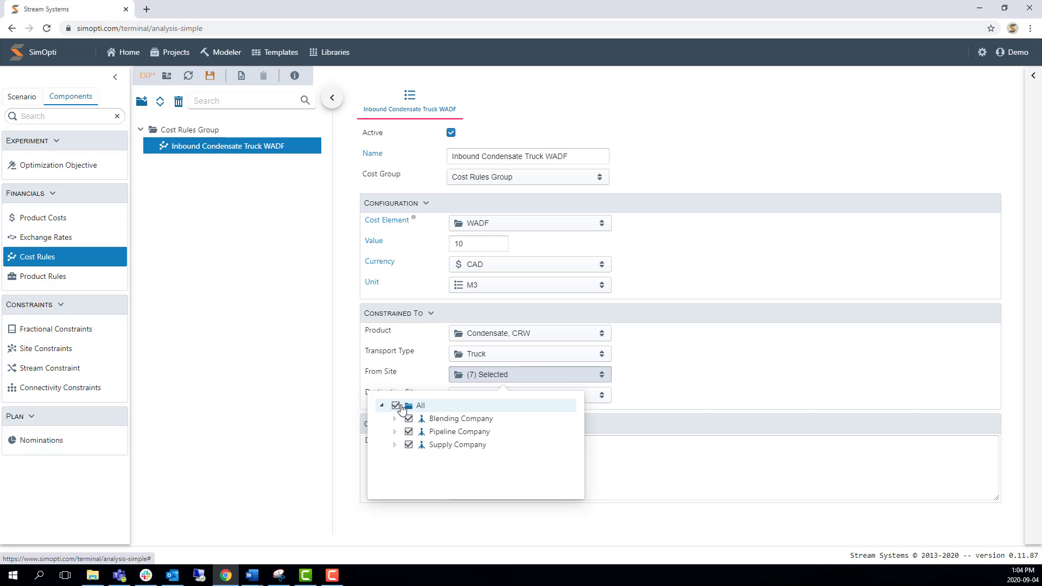
click(677, 364)
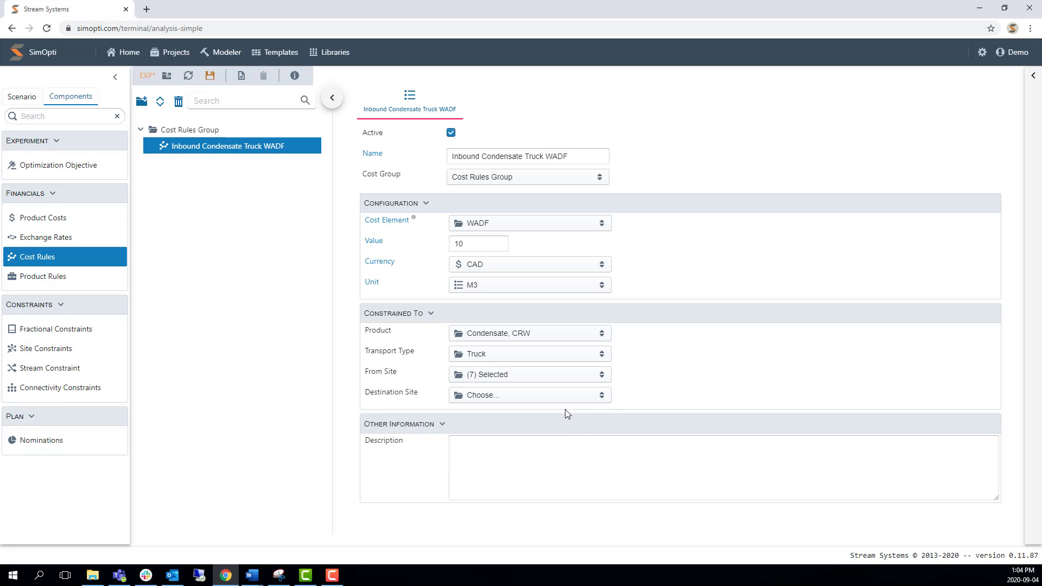
Set the destination site of the Inbound Condensate Truck WADF rule to Blending Company, including Blending Terminal.
click(591, 399)
click(381, 426)
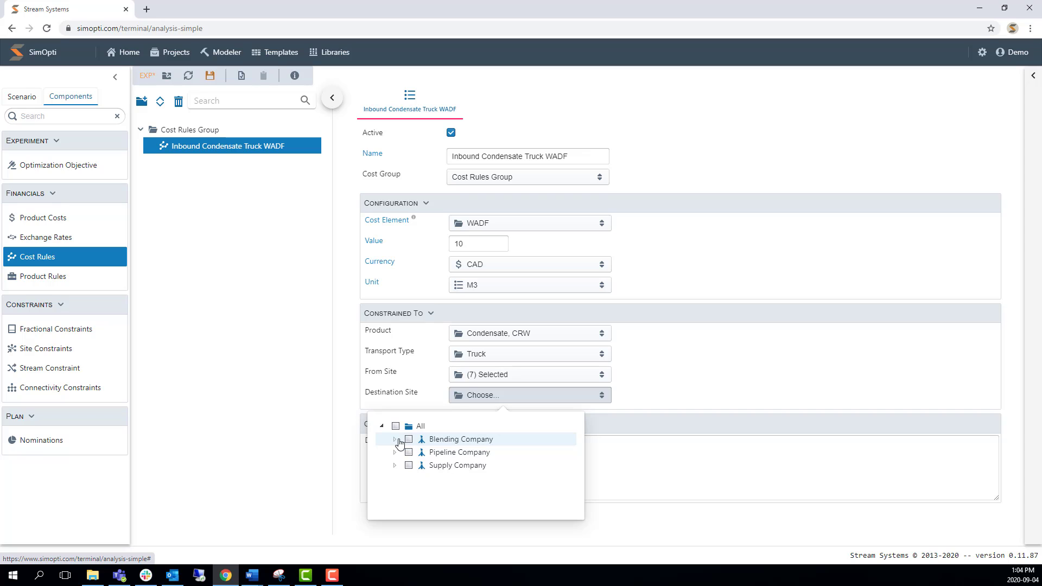
click(395, 439)
click(409, 439)
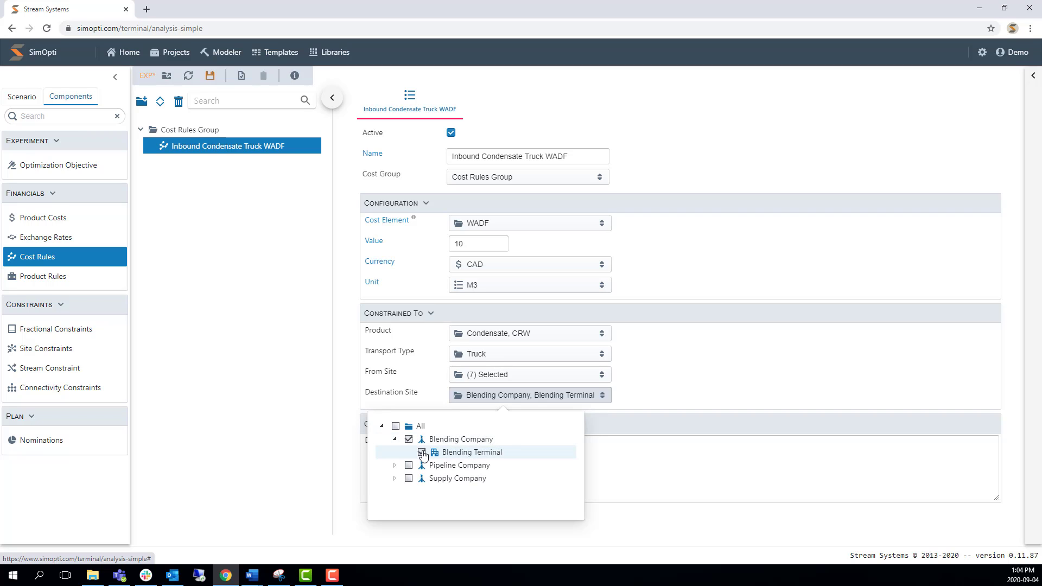
click(718, 364)
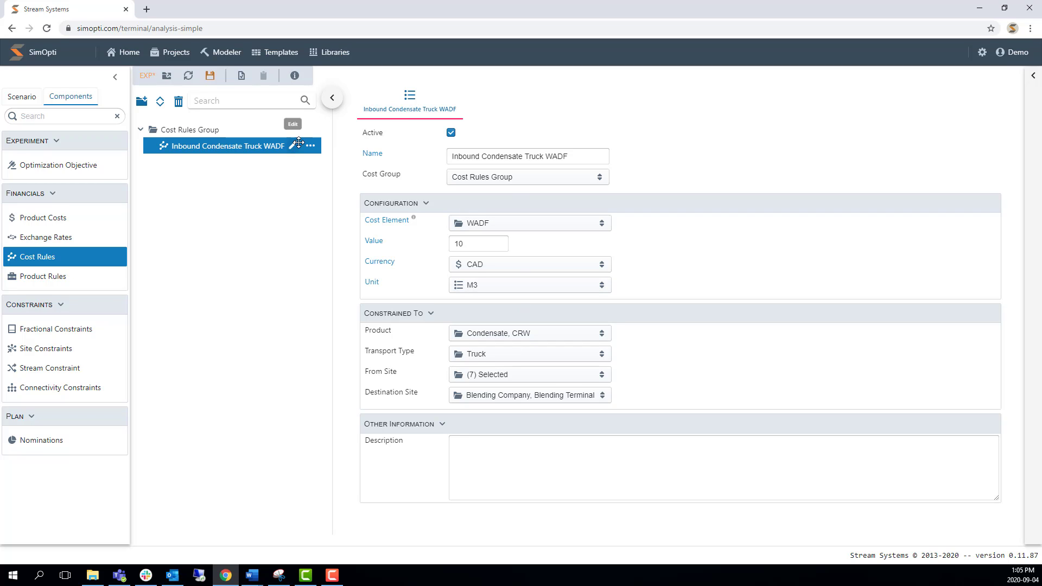
Add another cost rule to Cost Rules Group and name it Inbound Truck Toll.
click(292, 133)
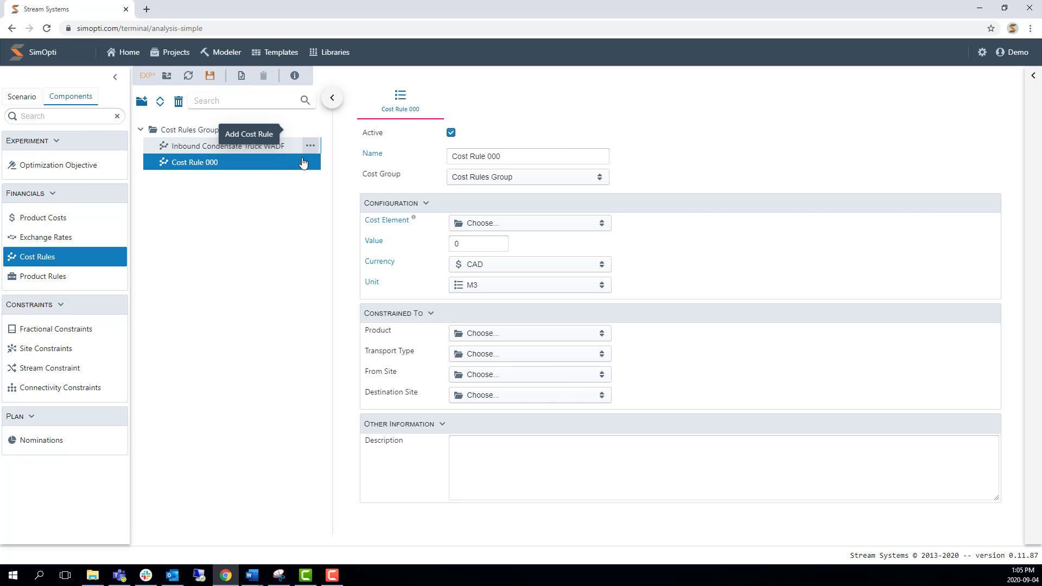
triple_click(494, 157)
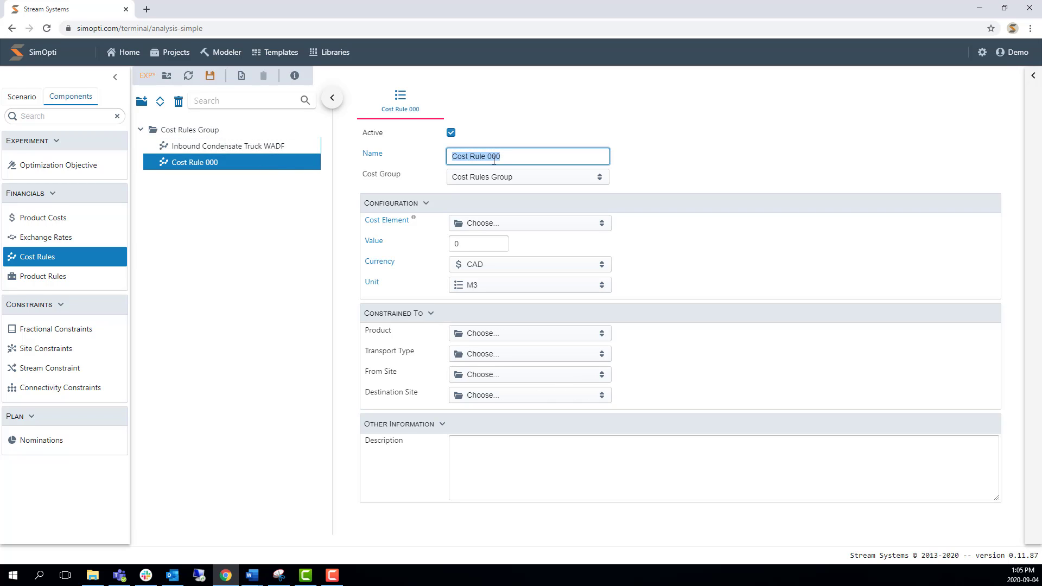
text(Inbound Truck Toll)
click(685, 189)
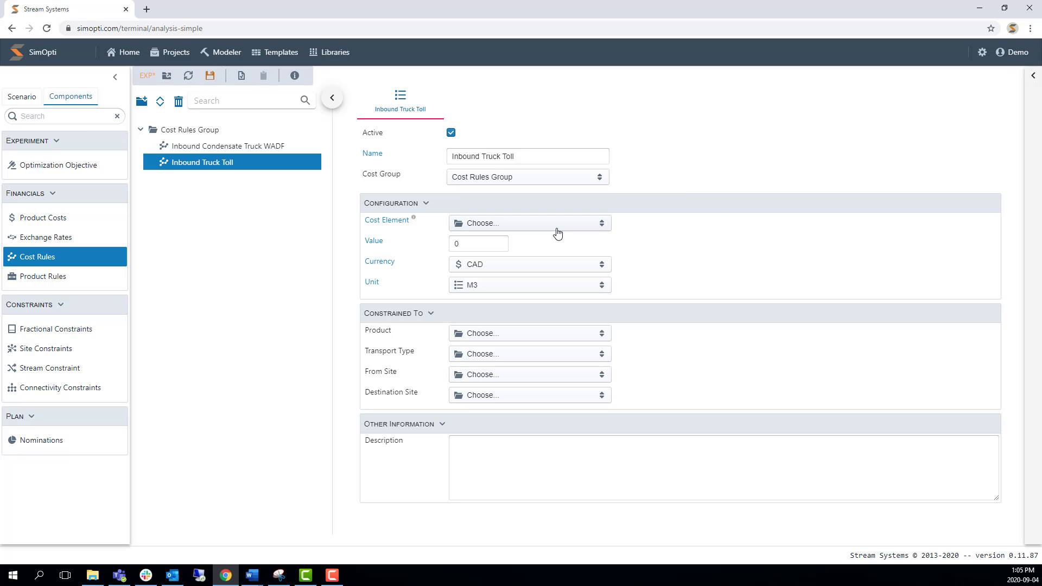
Configure the Inbound Truck Toll rule with cost element Toll, value 4, currency CAD and unit M3.
click(558, 228)
click(413, 256)
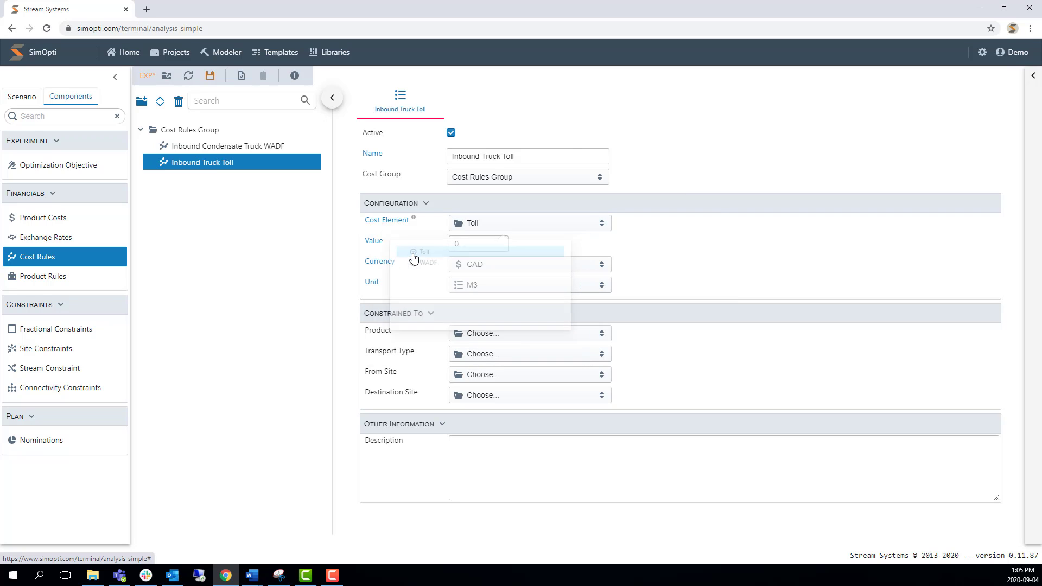
click(464, 245)
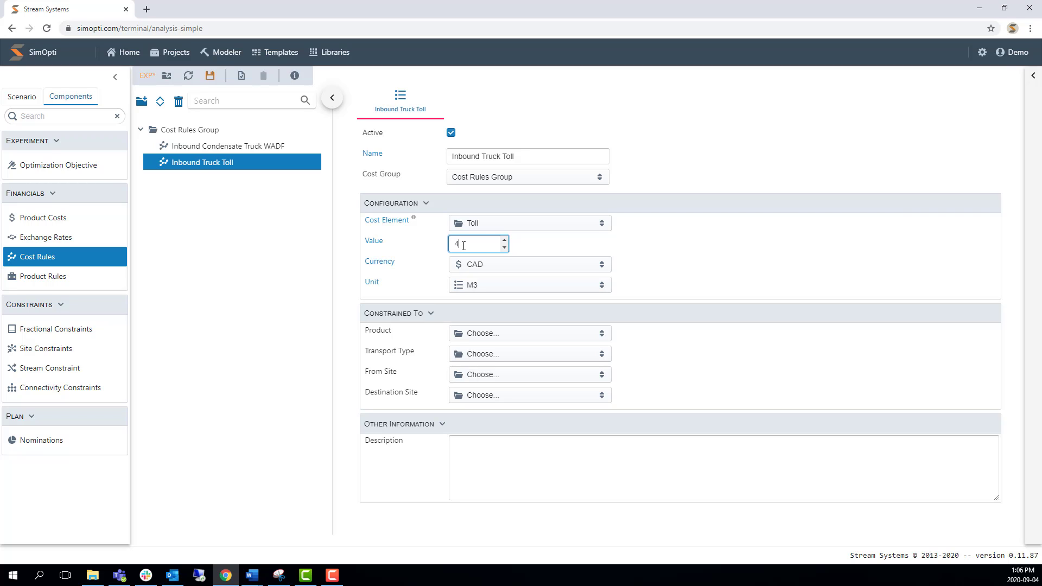
click(491, 266)
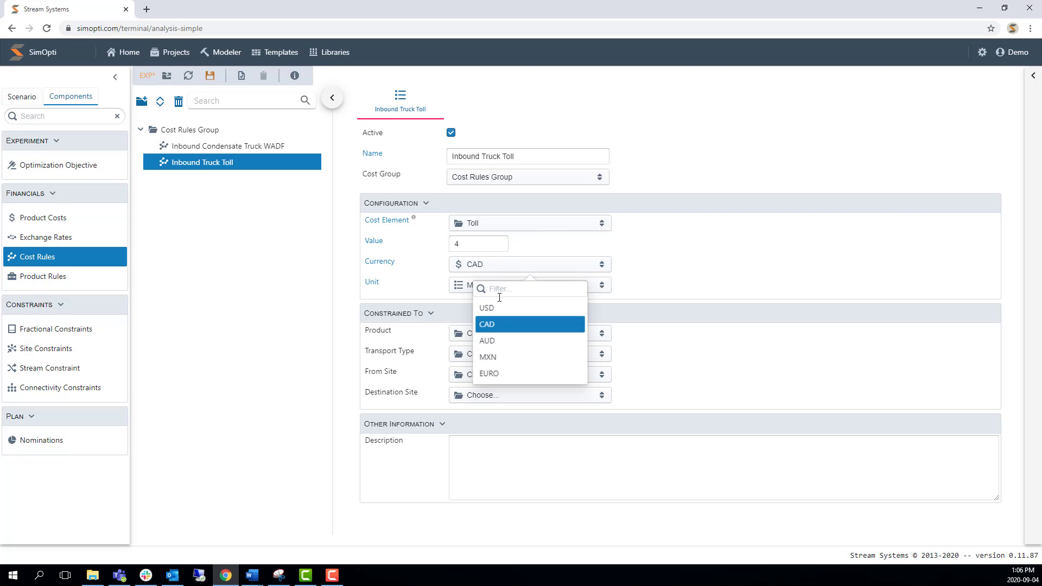
click(501, 326)
click(532, 286)
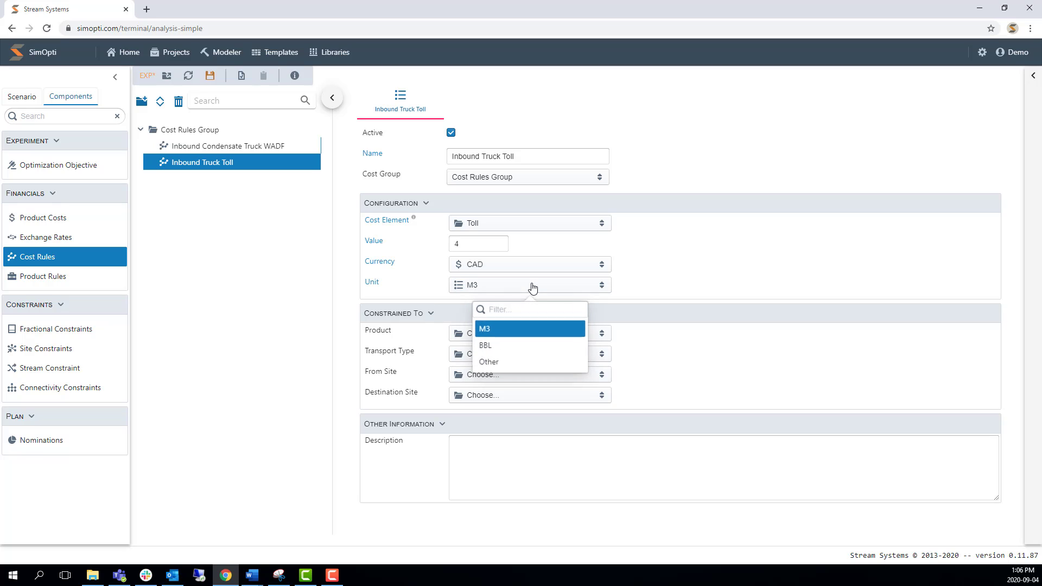
click(494, 330)
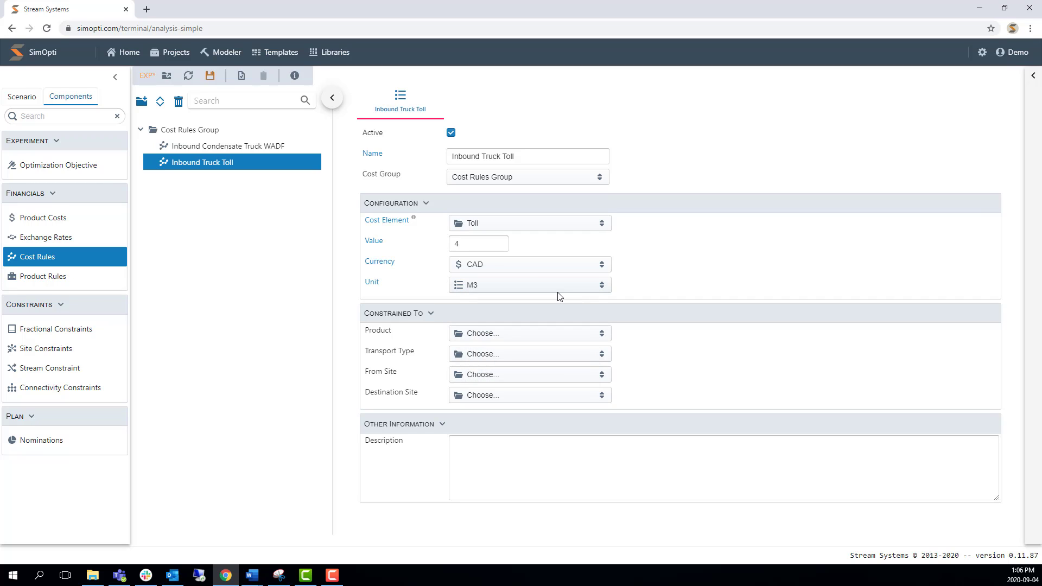
Constrain the Inbound Truck Toll rule to all products, covering both Condensate and Crude Oil.
click(519, 337)
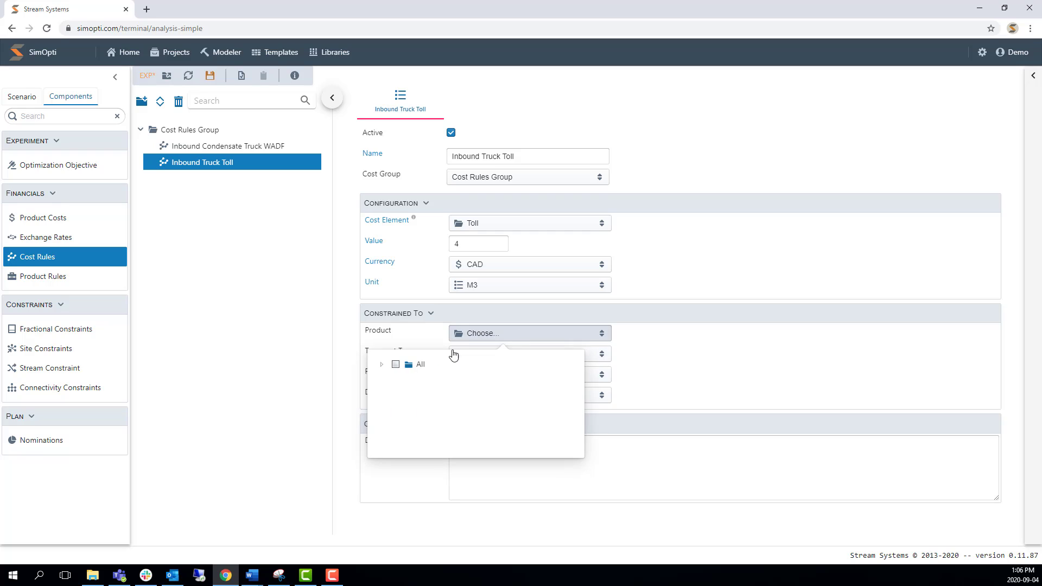
click(382, 365)
click(395, 366)
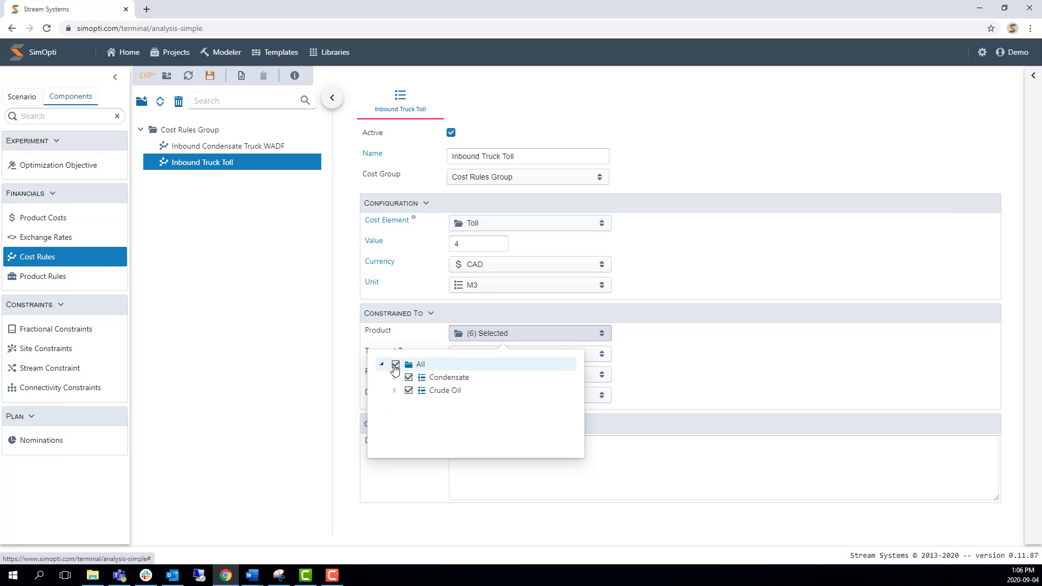
click(682, 361)
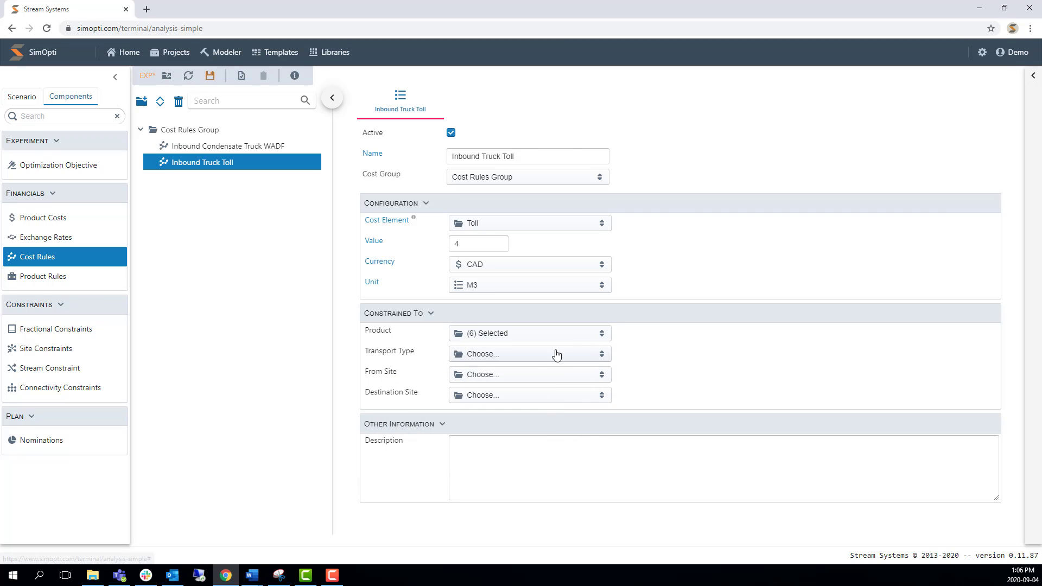
Limit the Inbound Truck Toll rule's transport type to Truck within the Transportation group.
click(554, 354)
click(382, 384)
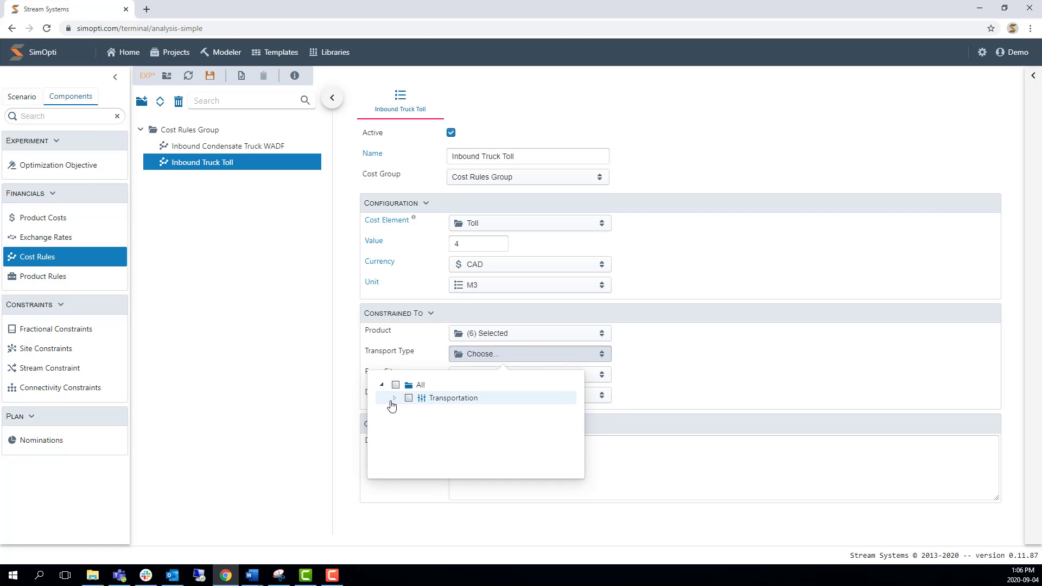
click(395, 397)
click(422, 424)
click(676, 390)
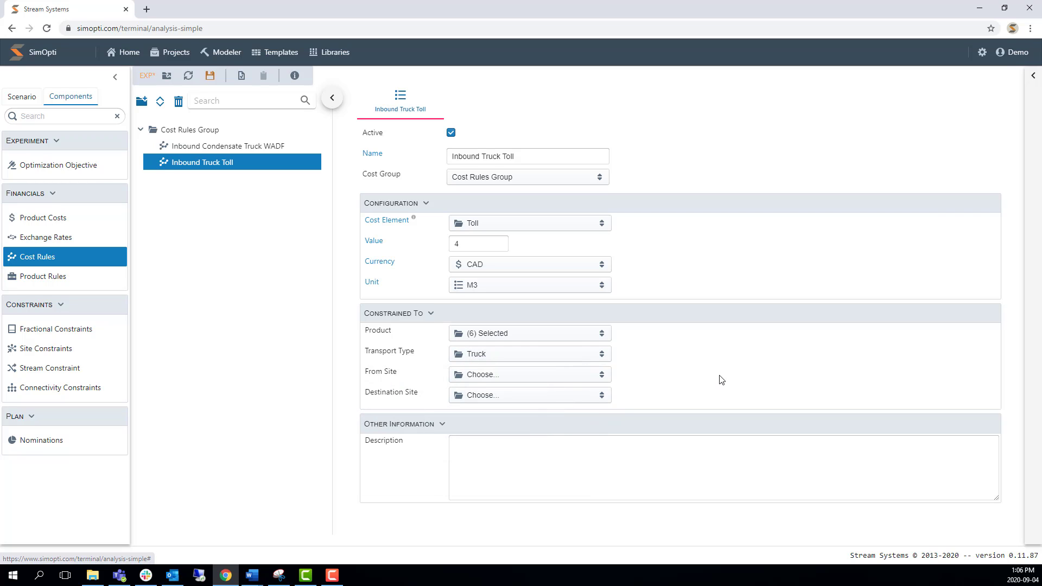
Include all sites of the Blending, Pipeline and Supply companies as origins for the Inbound Truck Toll rule.
click(558, 380)
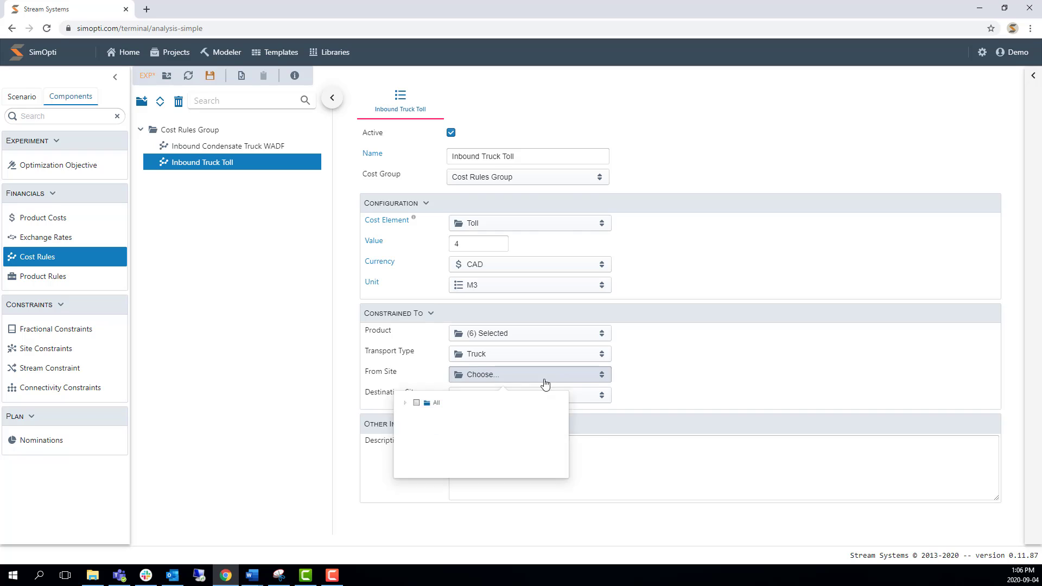
click(382, 405)
click(394, 408)
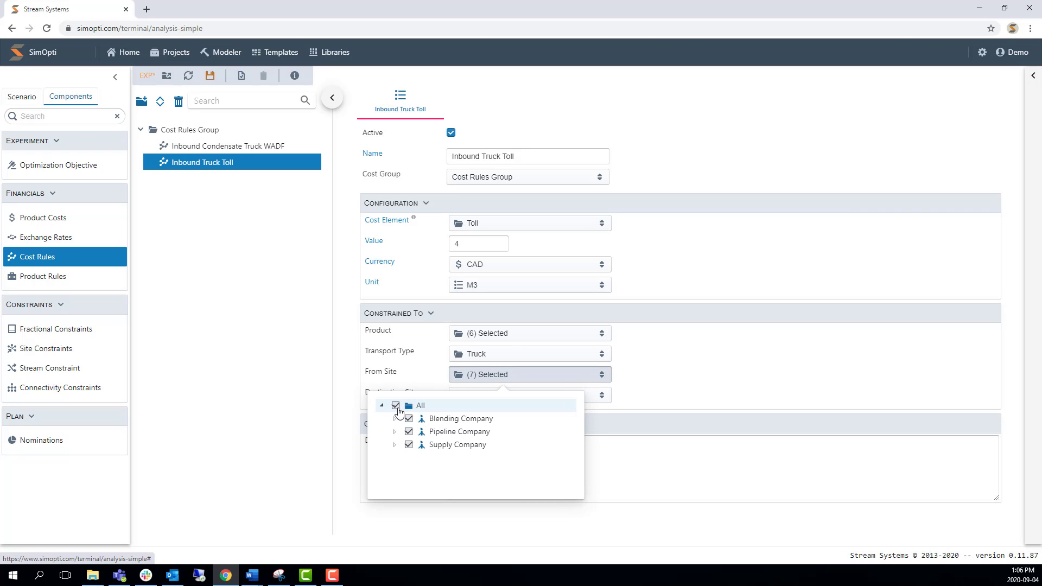
click(659, 384)
Set the Inbound Truck Toll rule's destination site to Blending Company with its Blending Terminal.
click(486, 401)
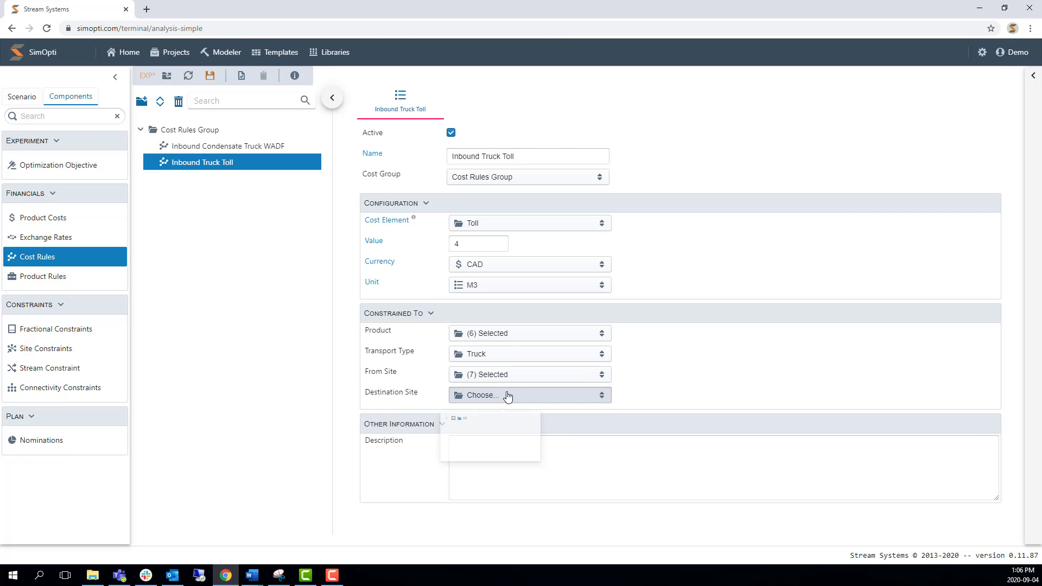
click(382, 427)
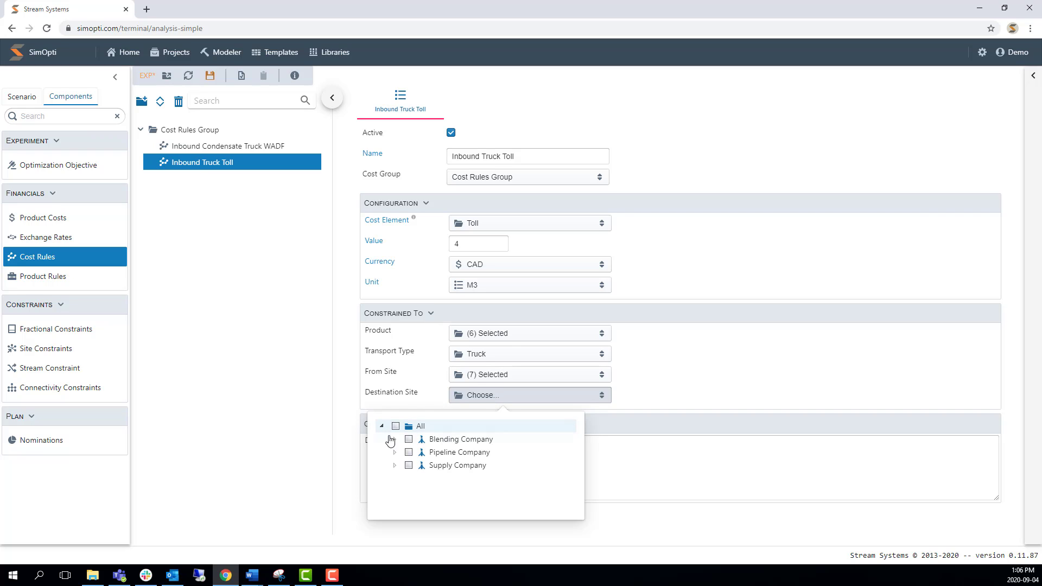
click(394, 439)
click(433, 454)
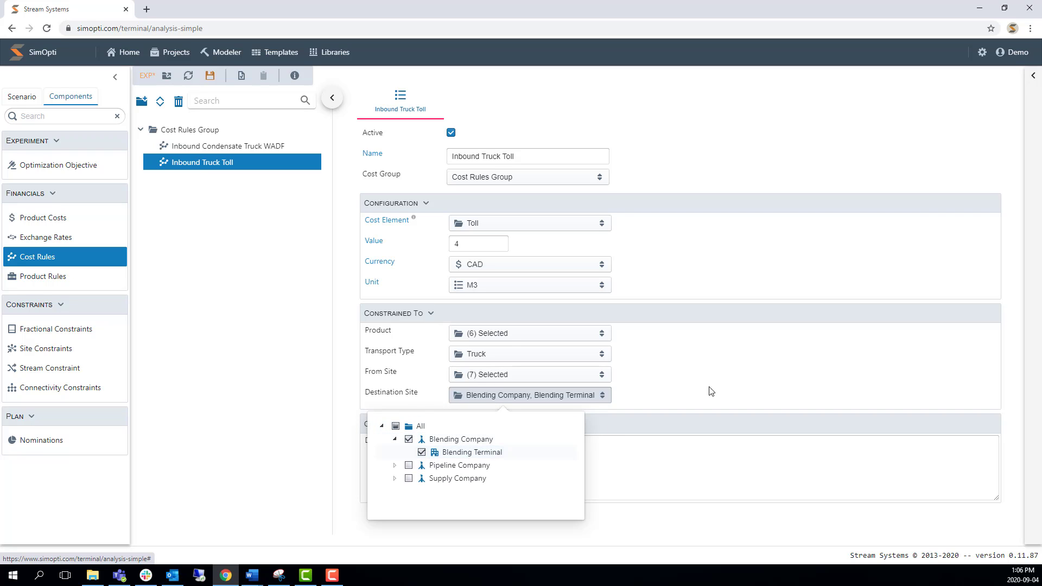
click(695, 380)
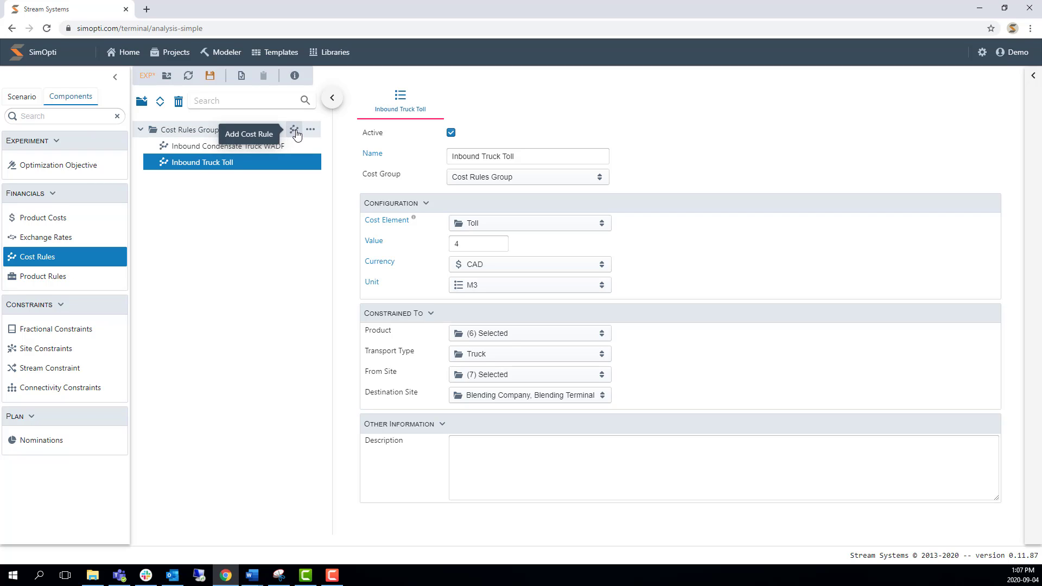
Add a third cost rule to Cost Rules Group and name it Outbound Pipe Toll.
click(294, 130)
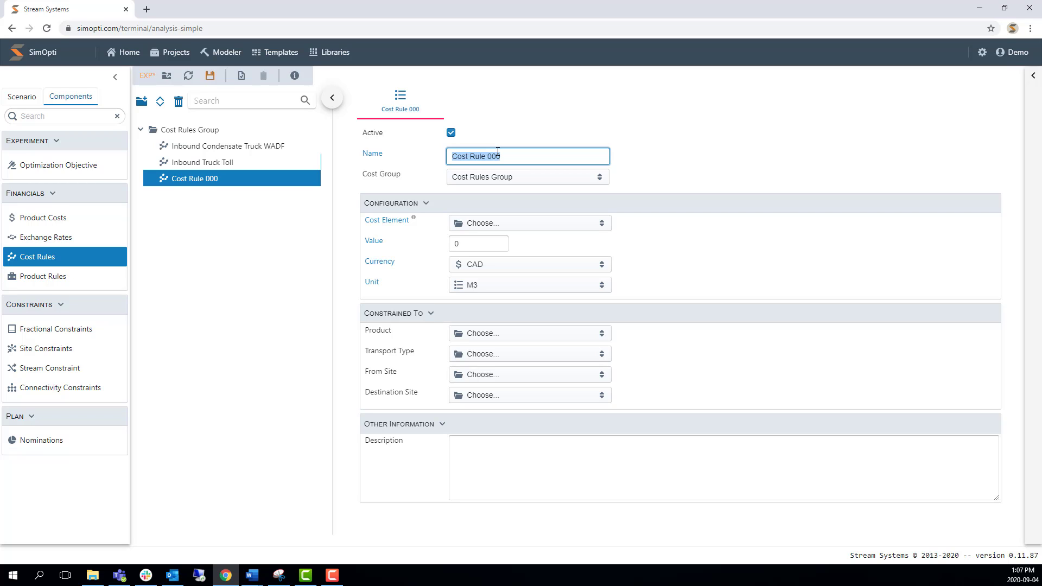
text(Outbound Pipe Toll)
click(672, 175)
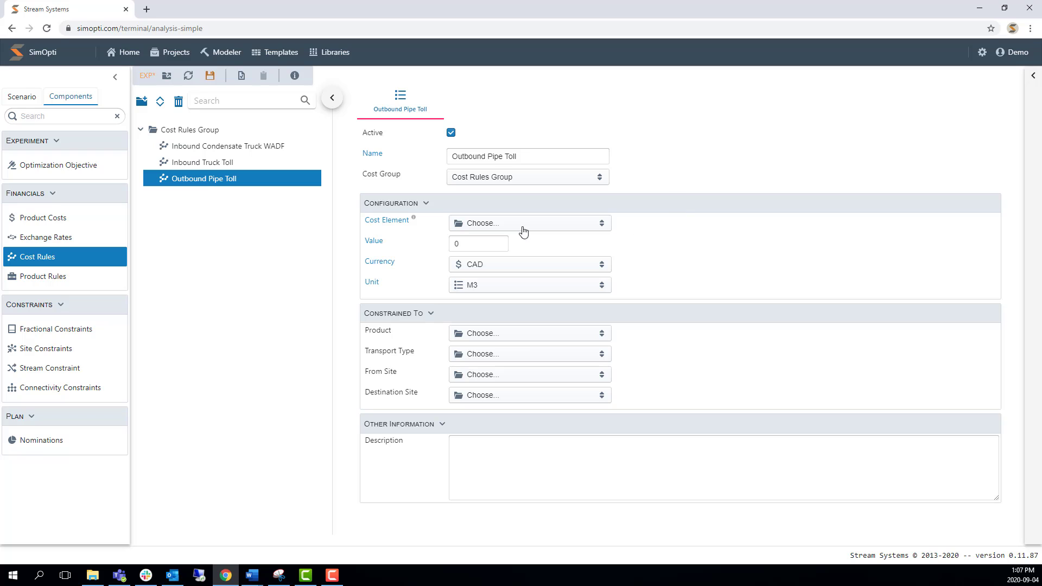
Configure the Outbound Pipe Toll rule with cost element Toll, value 10, currency CAD and unit M3.
click(543, 226)
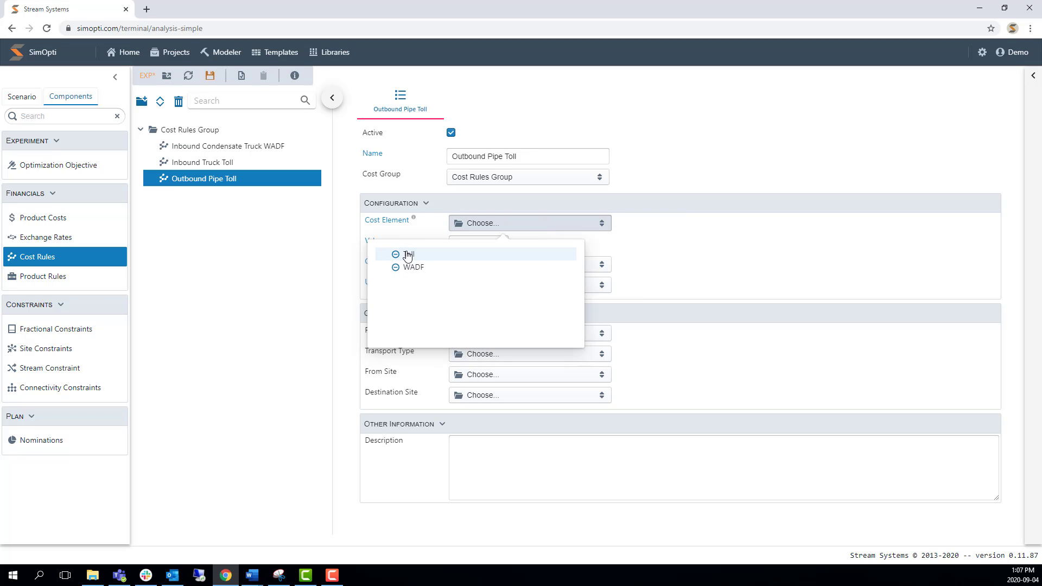
click(478, 254)
click(475, 244)
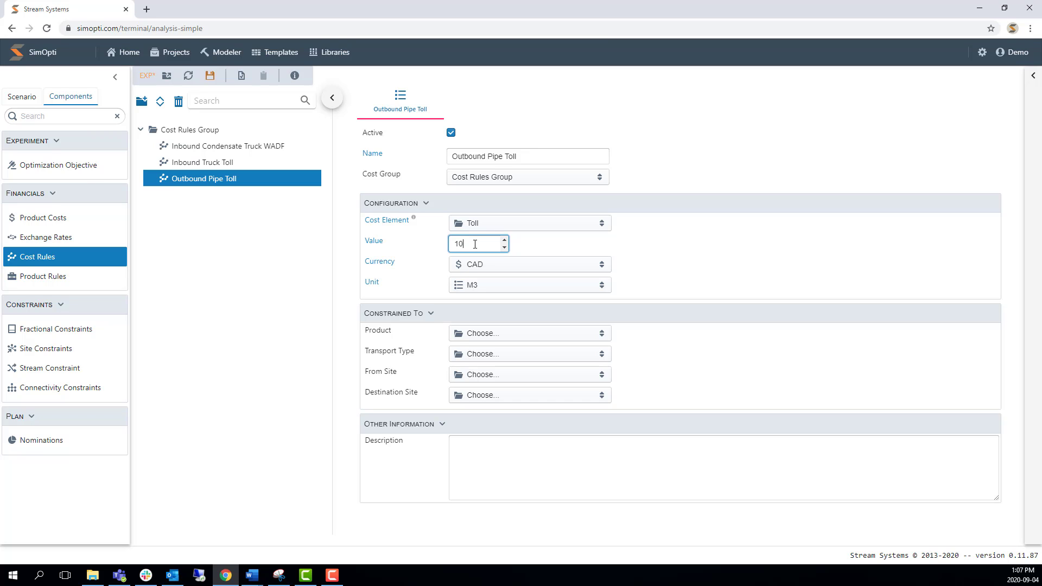
click(601, 265)
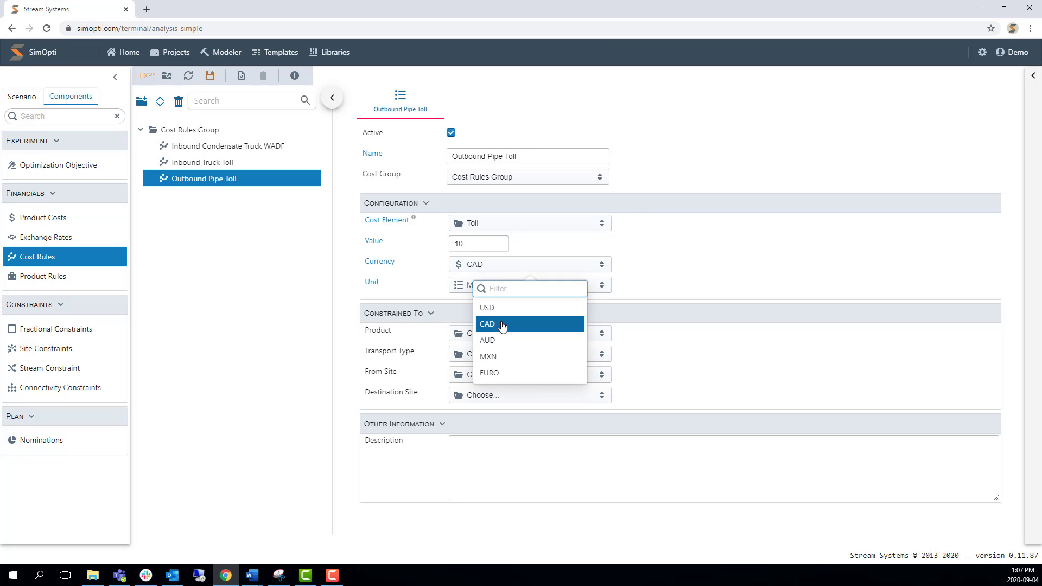
click(502, 326)
click(516, 288)
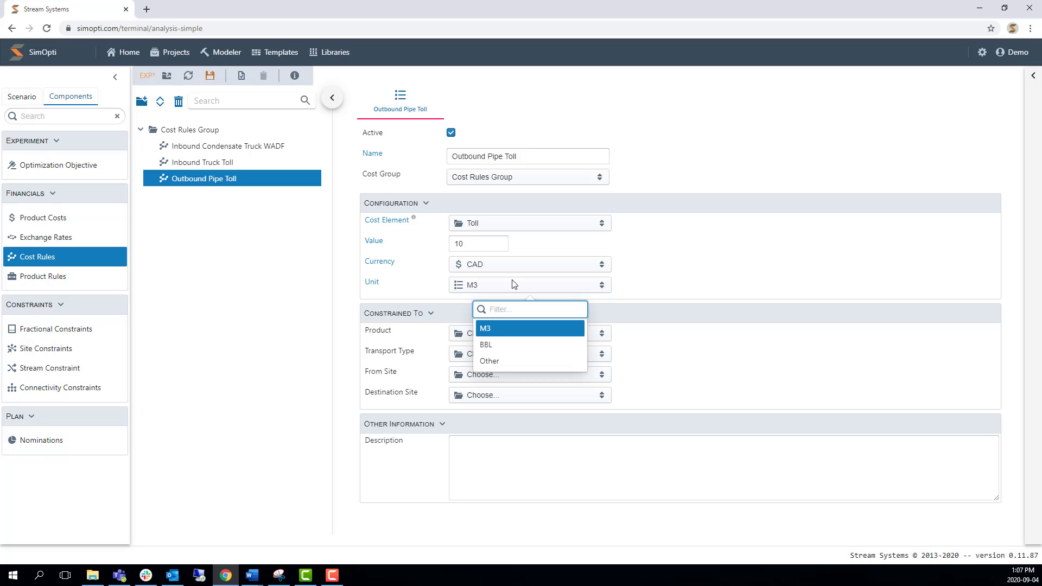
click(496, 330)
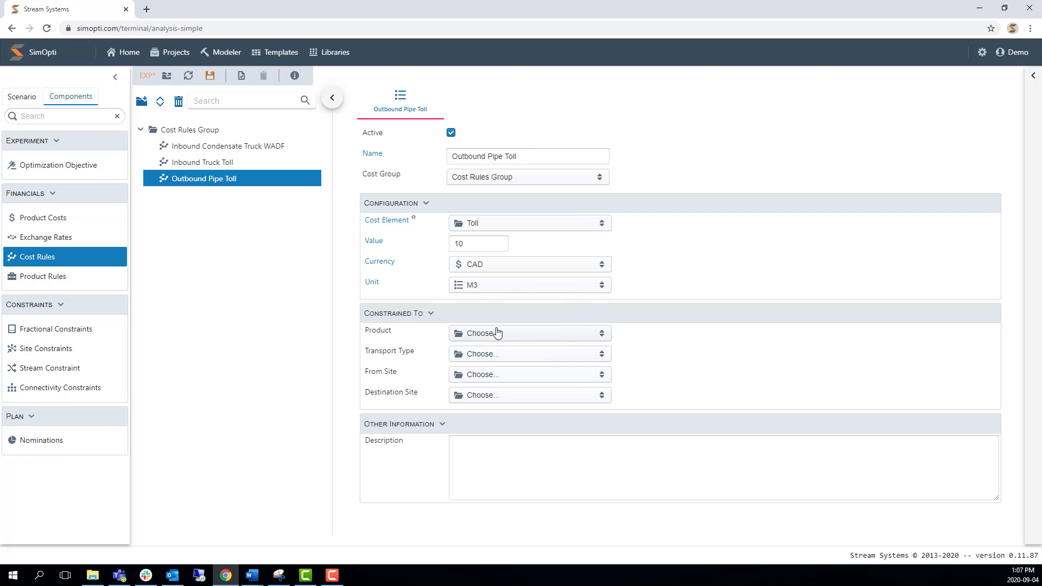
Constrain the Outbound Pipe Toll rule to all products, covering both Condensate and Crude Oil.
click(498, 338)
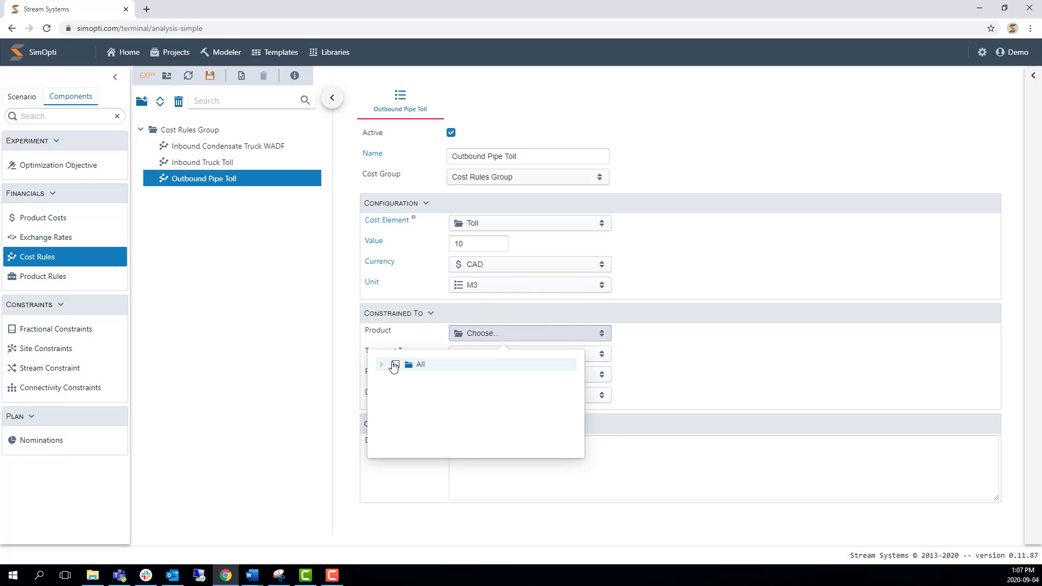
click(382, 364)
click(396, 364)
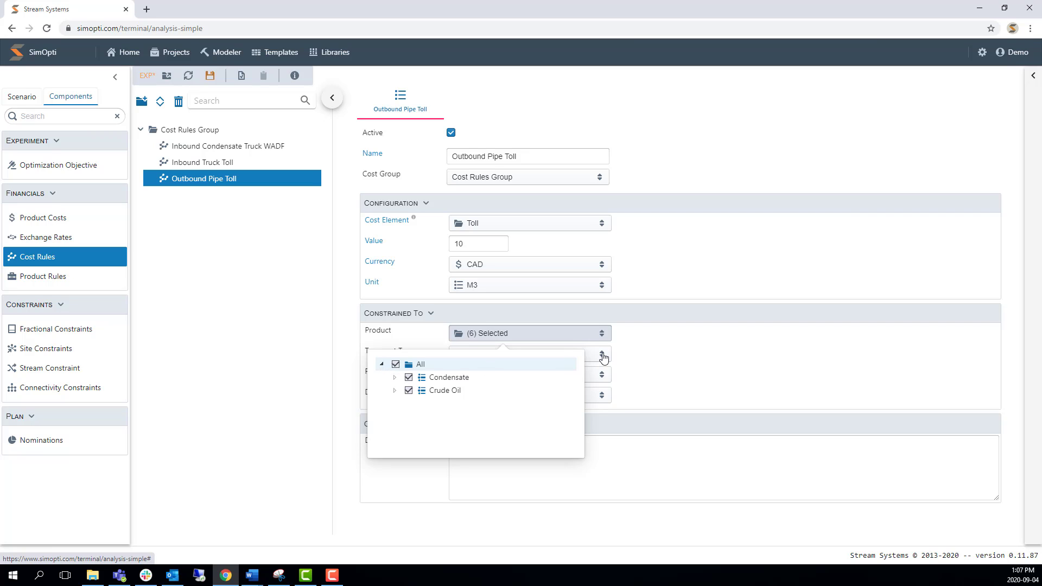
click(652, 352)
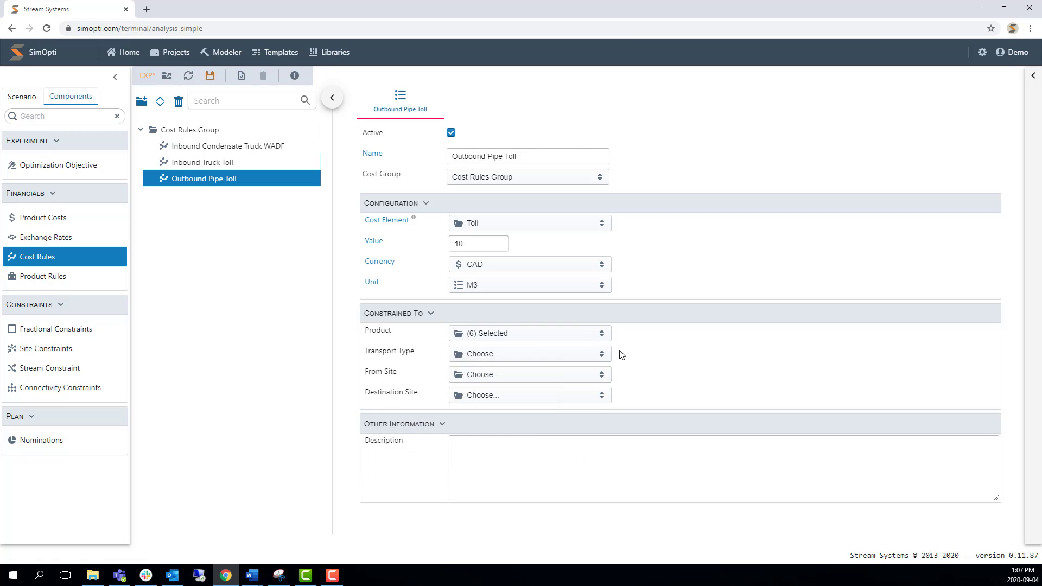
Constrain the Outbound Pipe Toll rule to the Pipe transport type.
click(569, 358)
click(382, 385)
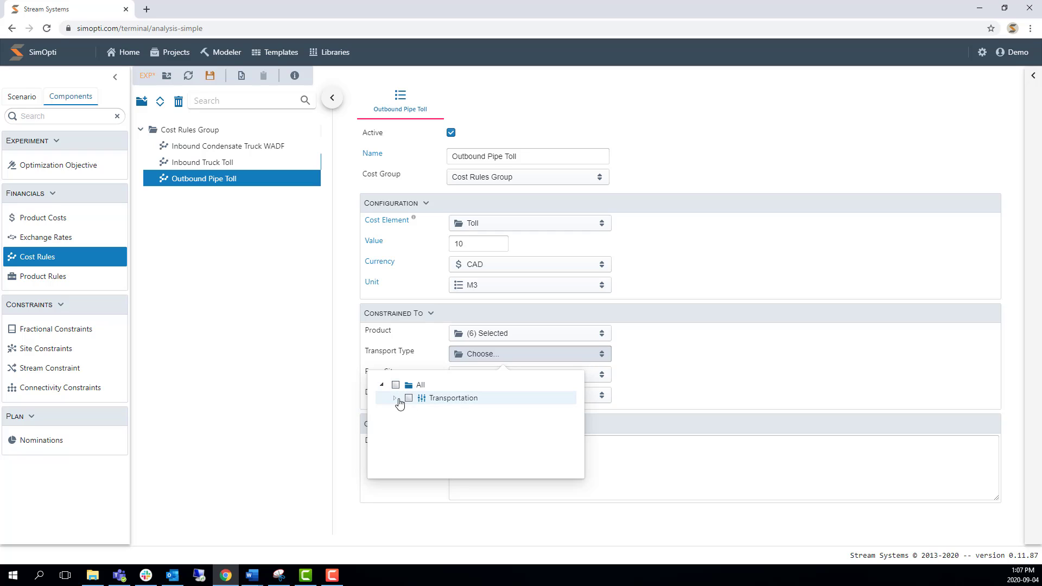
click(395, 398)
click(422, 412)
click(649, 386)
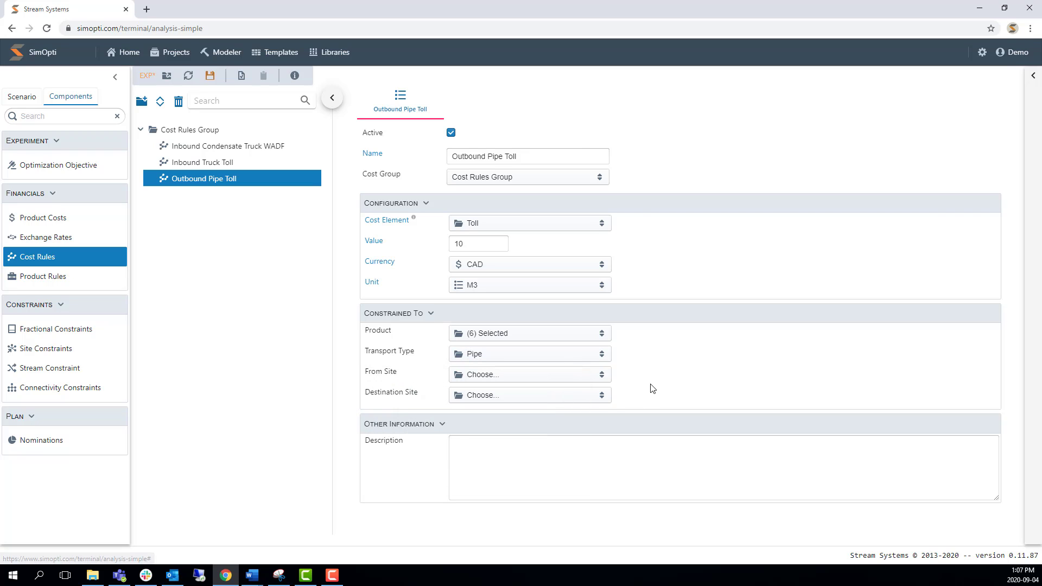
Set the Outbound Pipe Toll rule's origin site to Blending Company with its Blending Terminal.
click(582, 375)
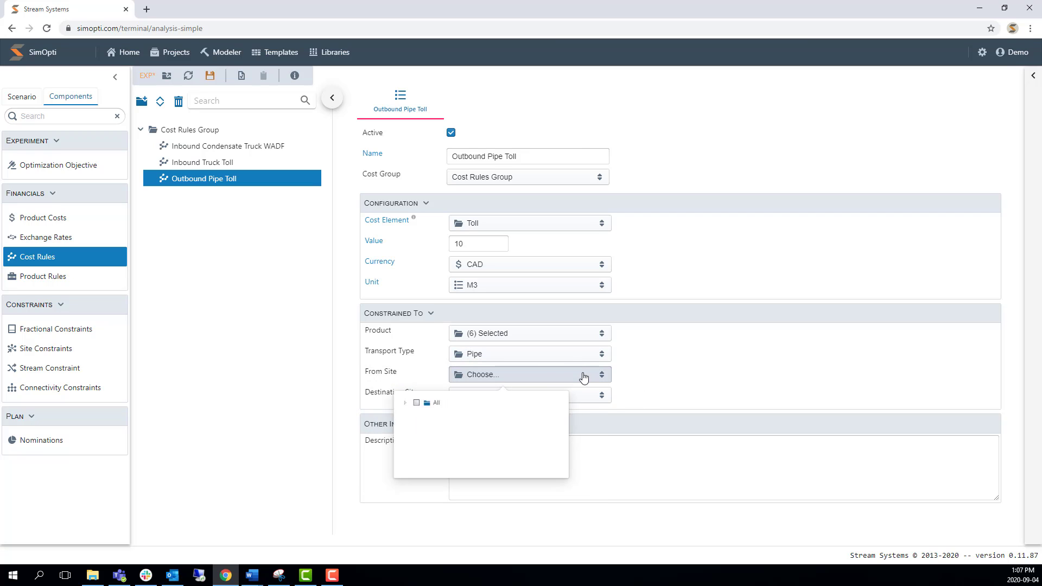
click(383, 406)
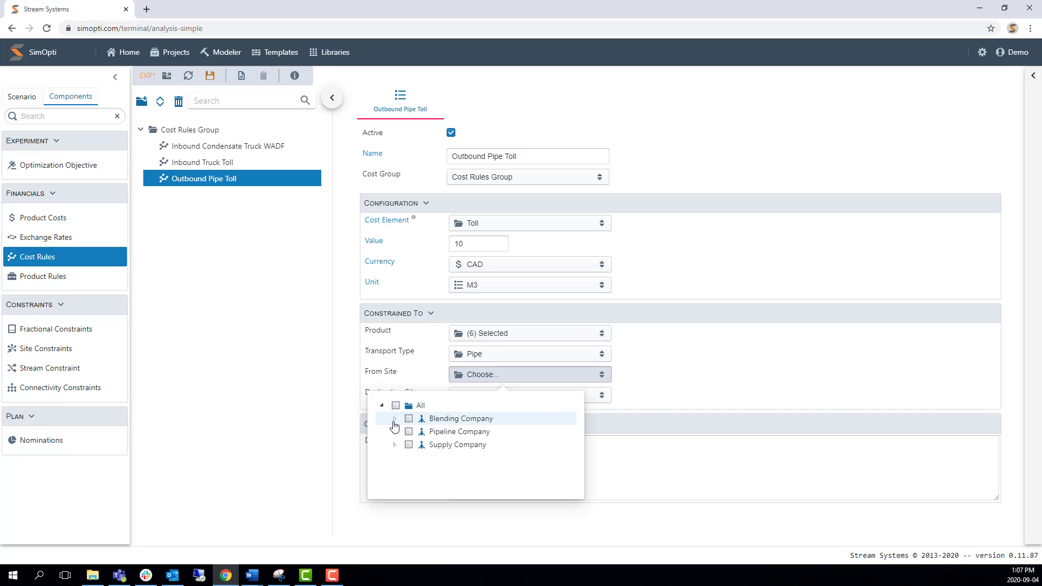
click(394, 419)
click(421, 432)
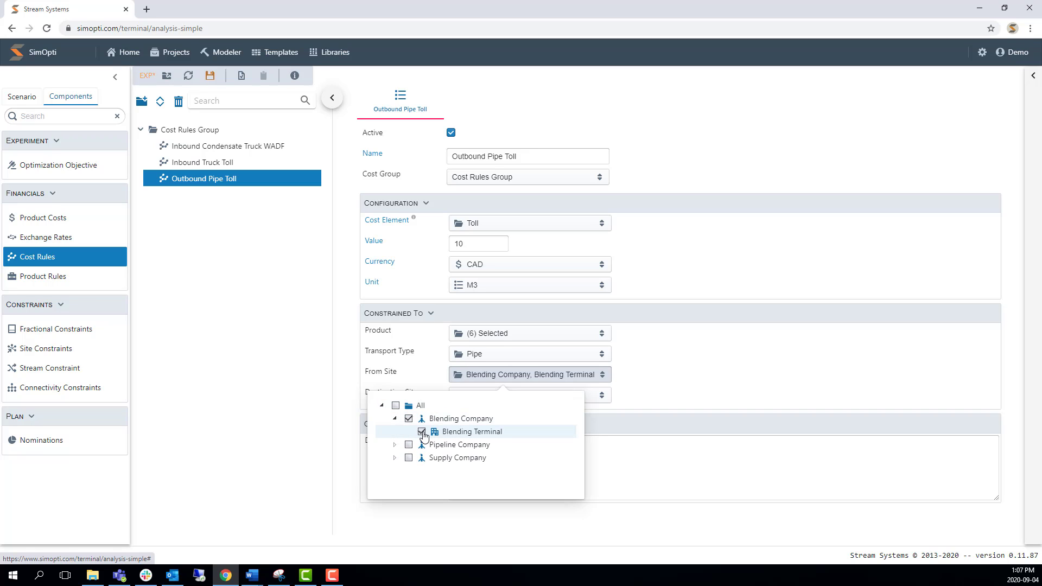
click(650, 387)
Set the Outbound Pipe Toll rule's destination site to Pipeline Company with its Pipeline, and save the experiment.
click(586, 396)
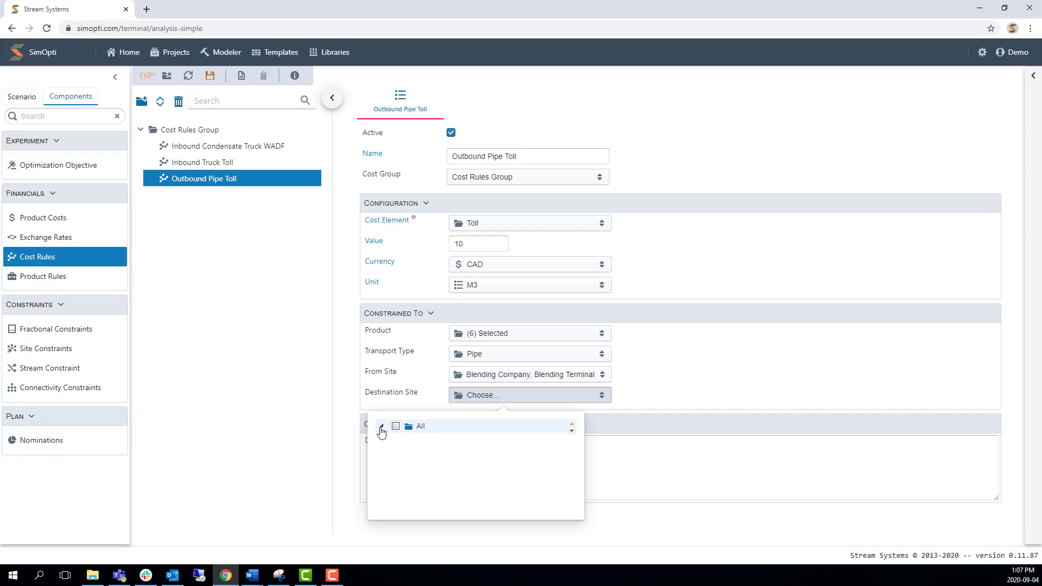
click(381, 427)
click(395, 453)
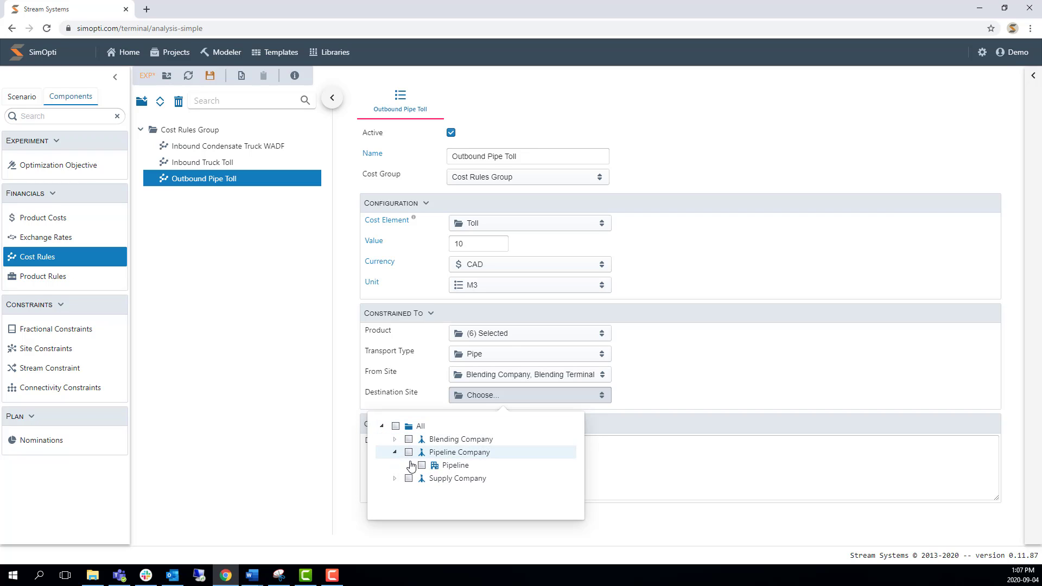
click(422, 466)
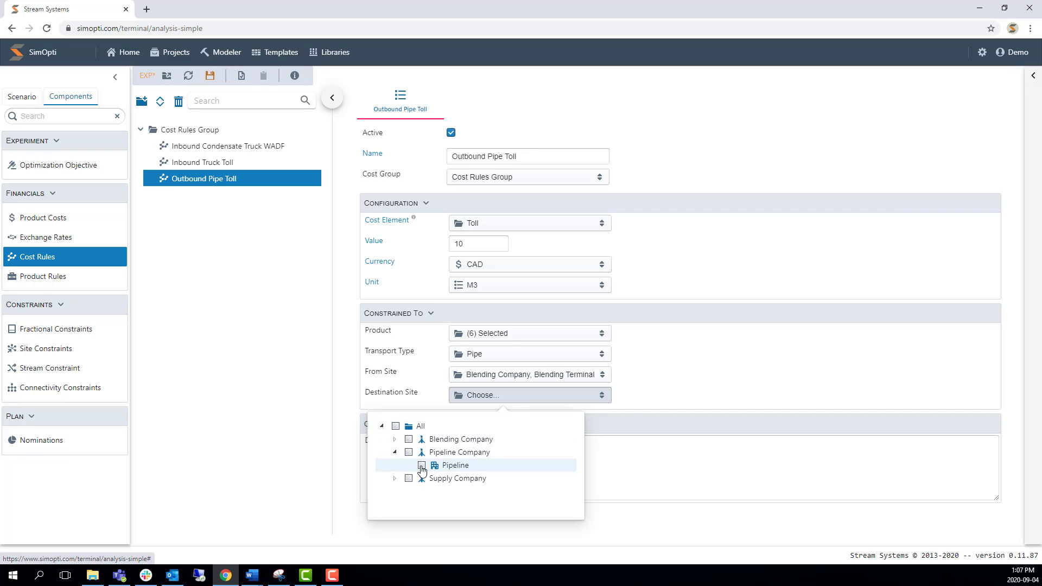
click(685, 373)
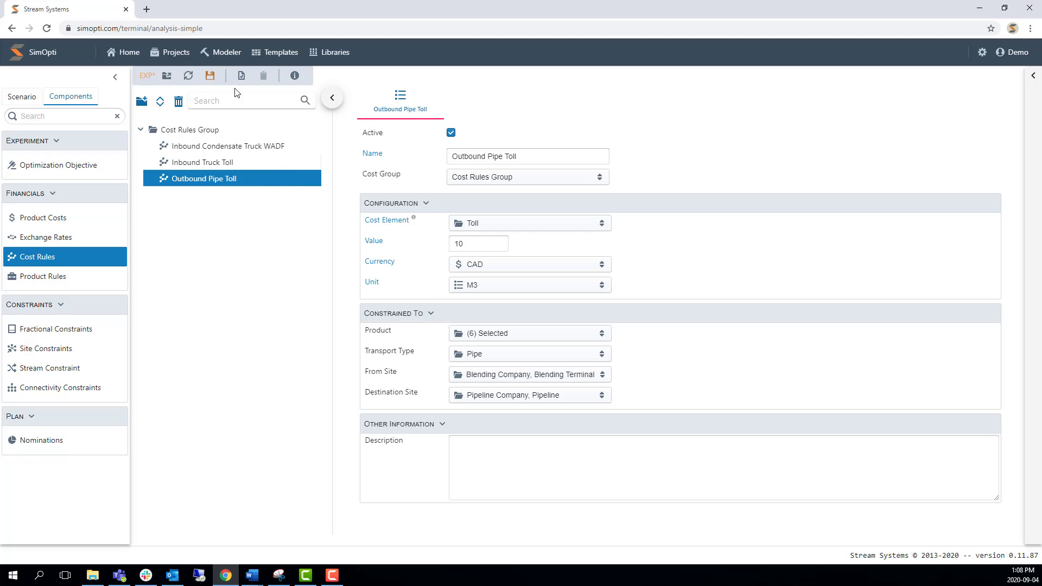
click(214, 81)
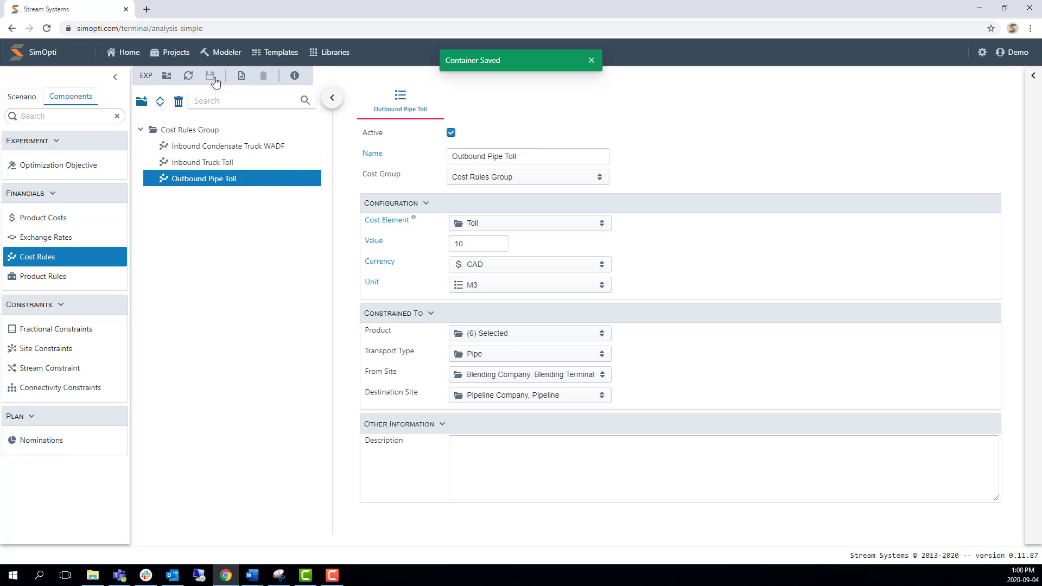
Open the setup of First Run in Run Group 01 under the training experiment's run.
click(29, 101)
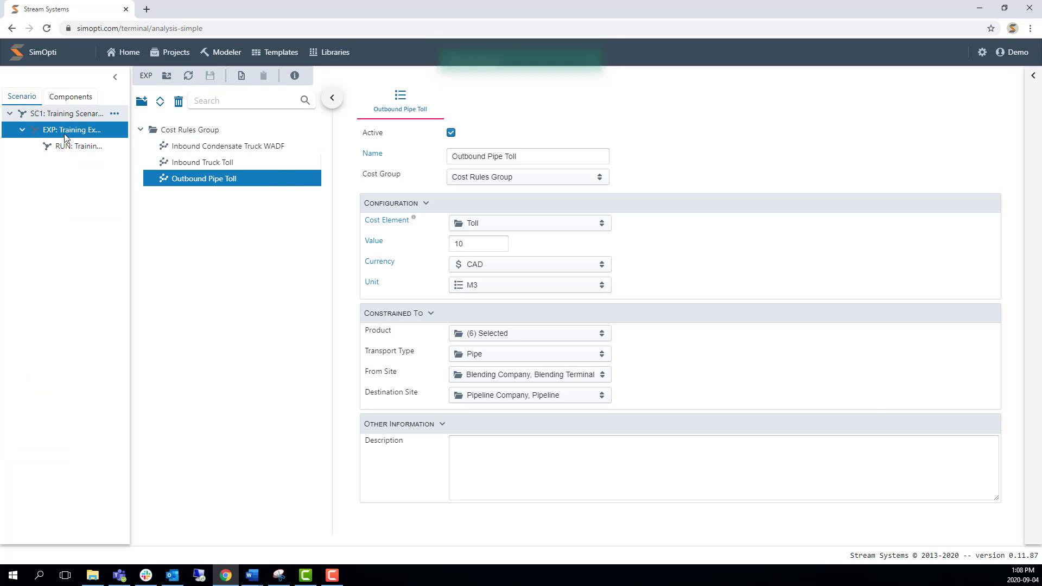
click(70, 146)
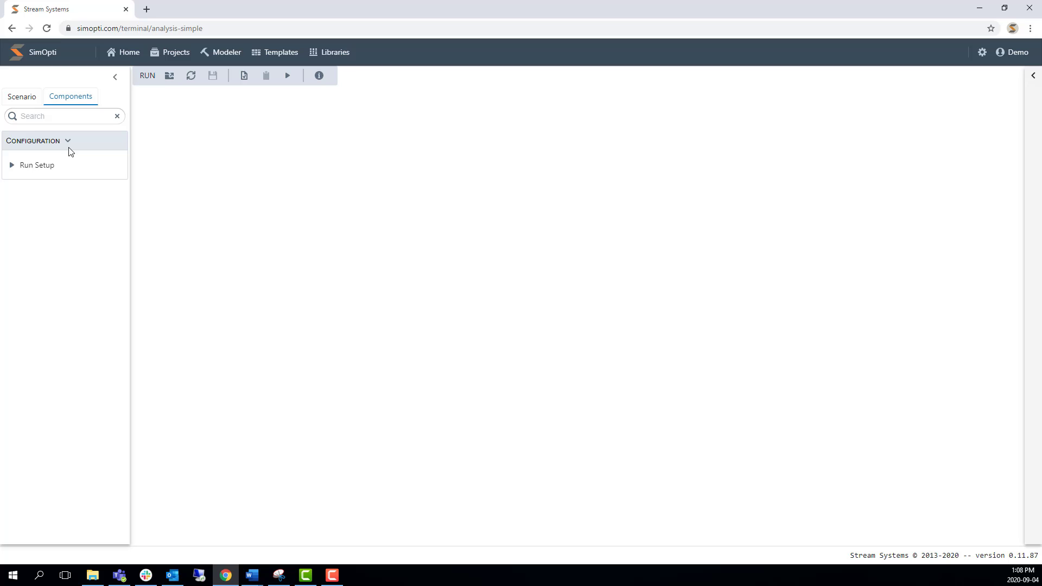
click(47, 168)
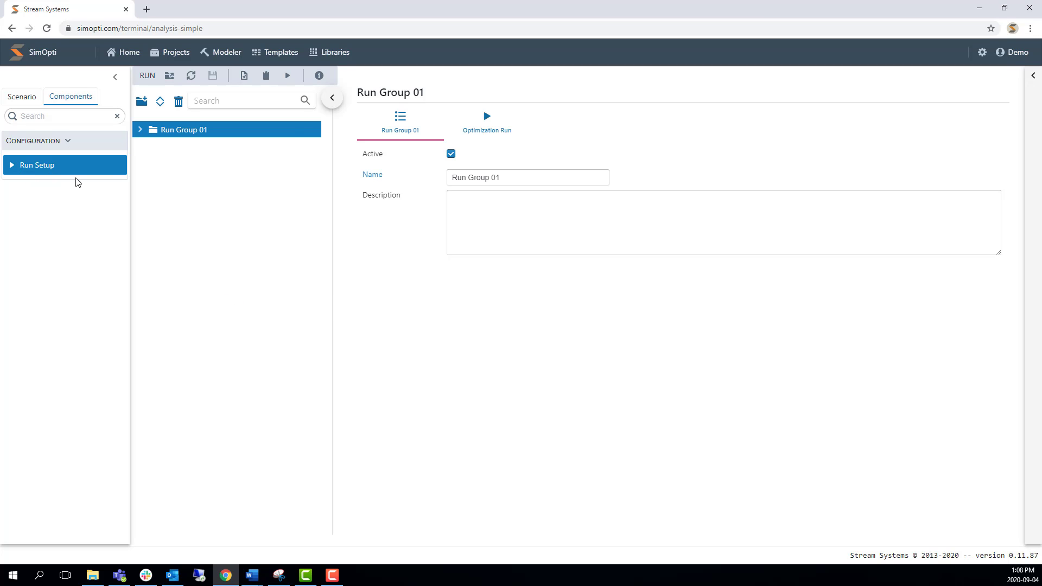
click(140, 132)
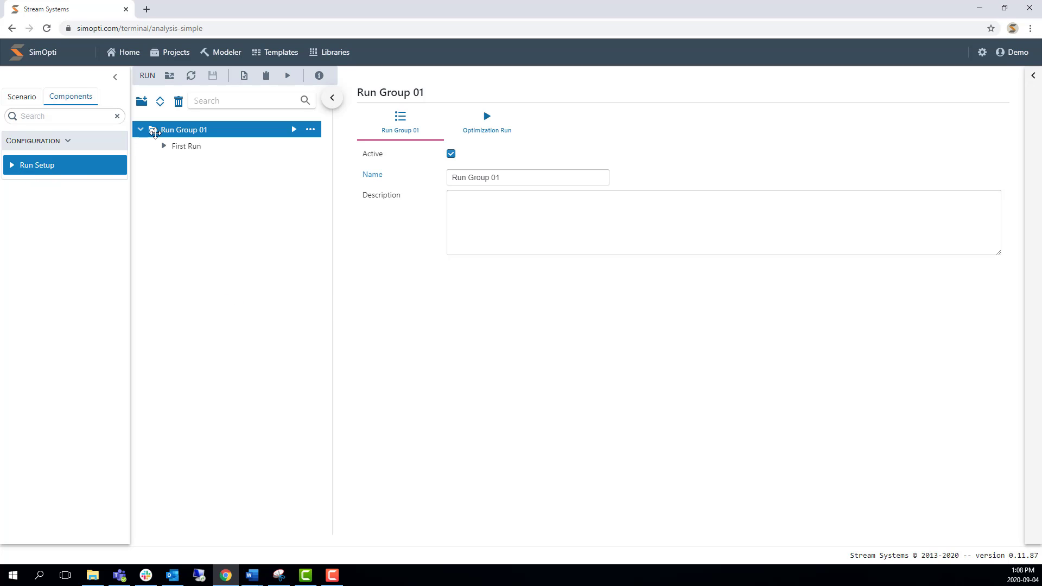
click(209, 148)
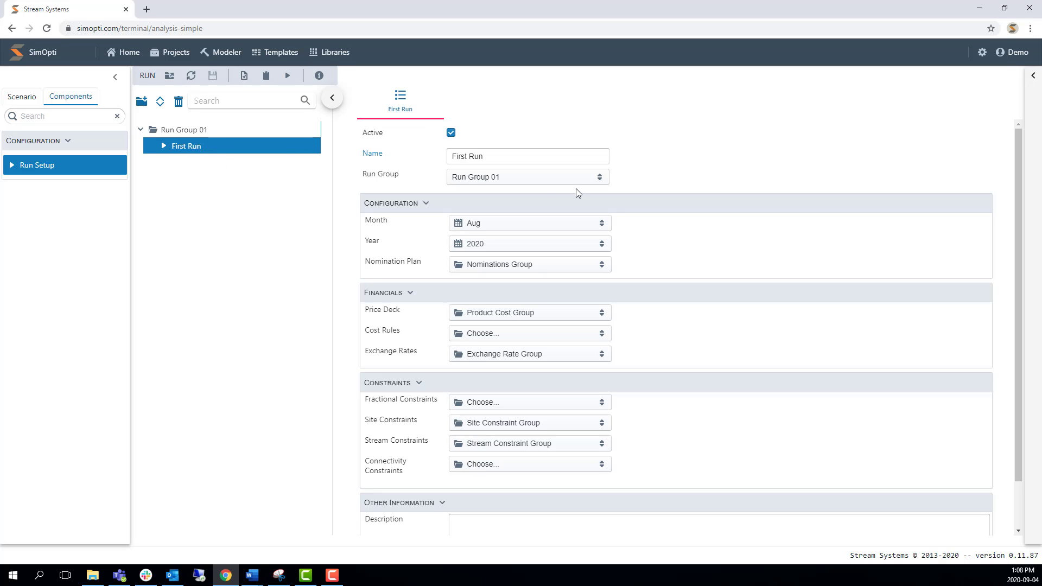
Assign Cost Rules Group as the cost rules of First Run and save the run.
click(510, 336)
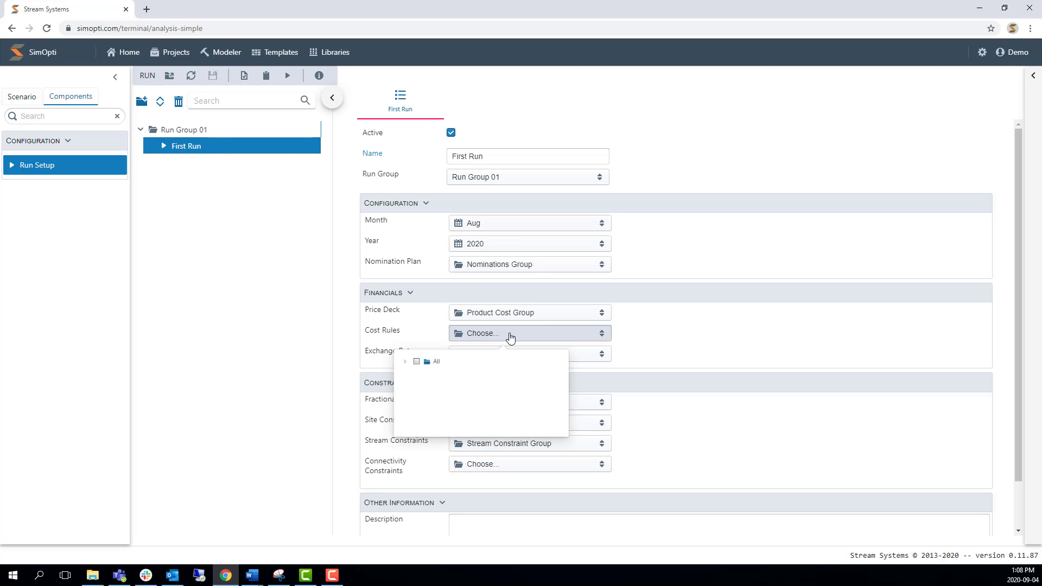
click(383, 366)
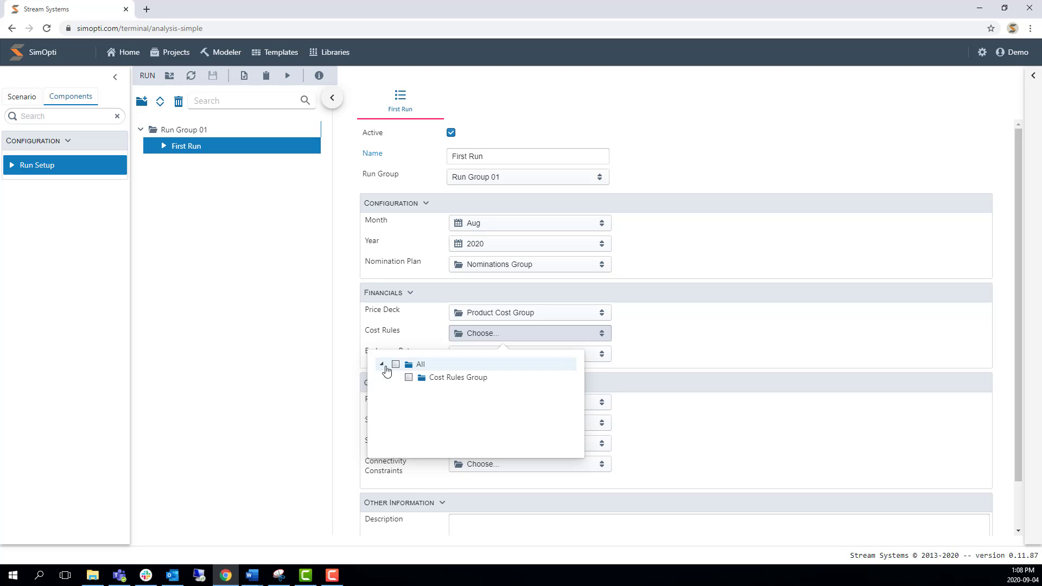
click(443, 382)
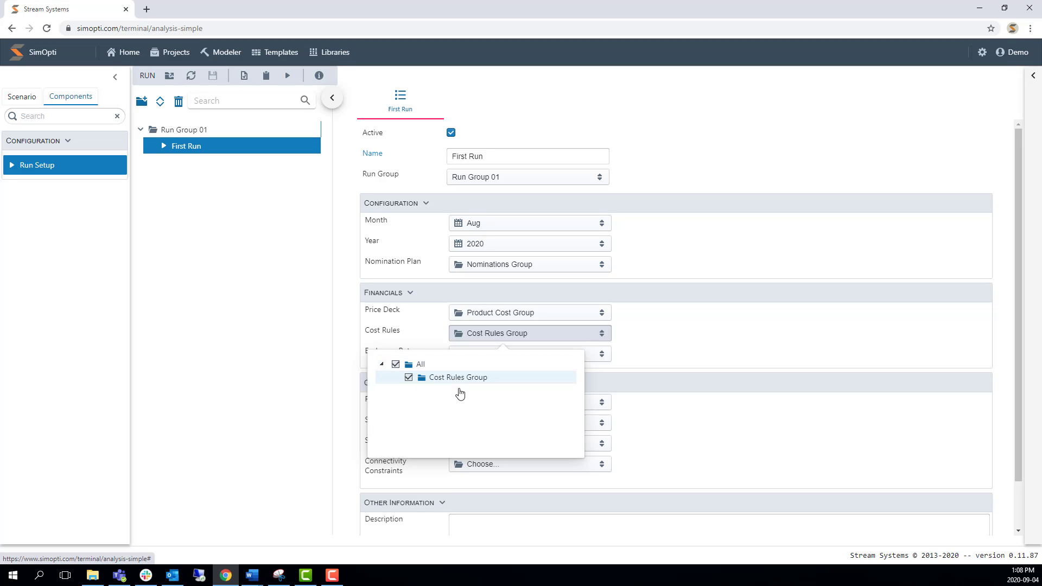
click(665, 340)
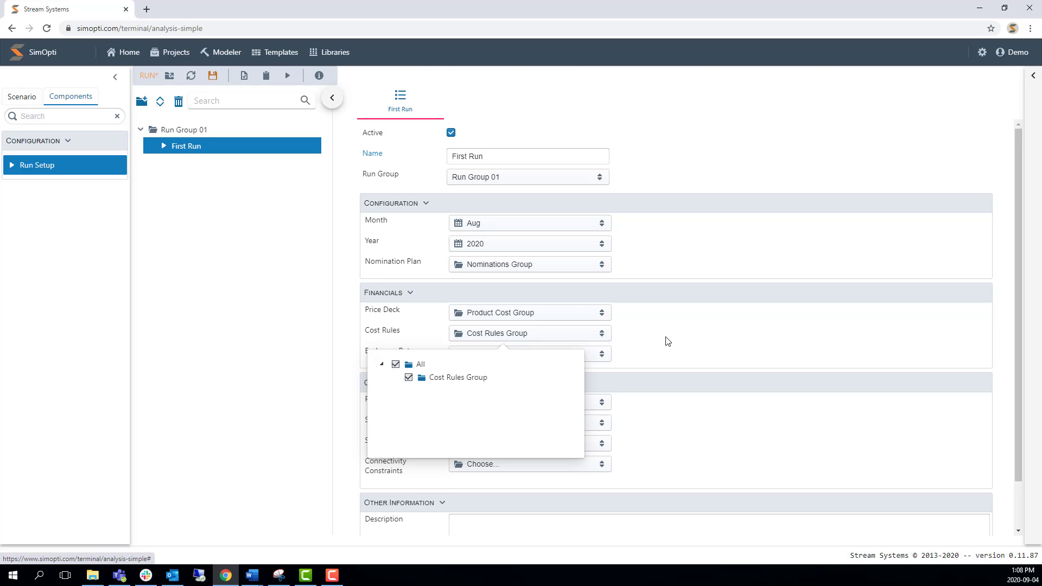
click(214, 76)
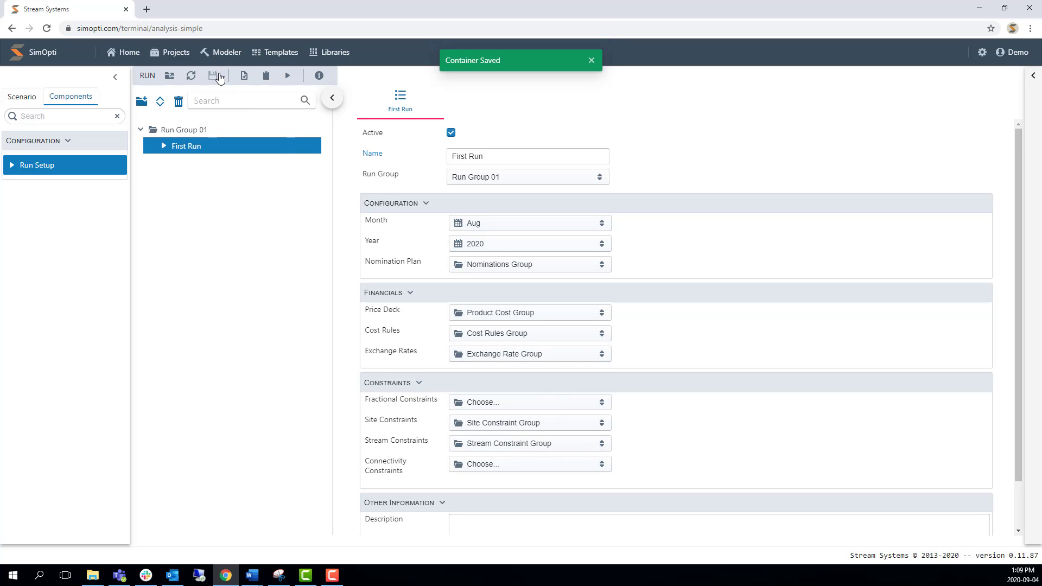